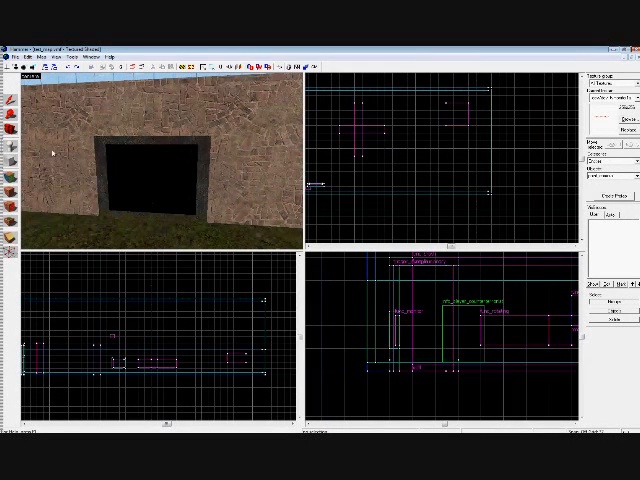
# Select the face inside the doorway frame in the Face Edit Sheet and browse textures
pyautogui.hotkey('shift', 'a')
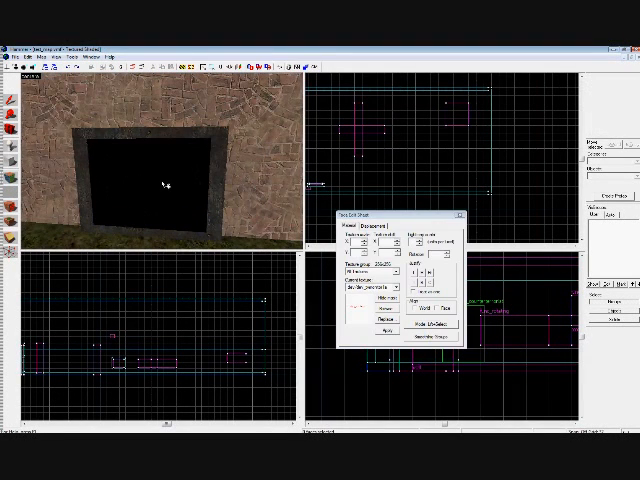
pyautogui.click(157, 184)
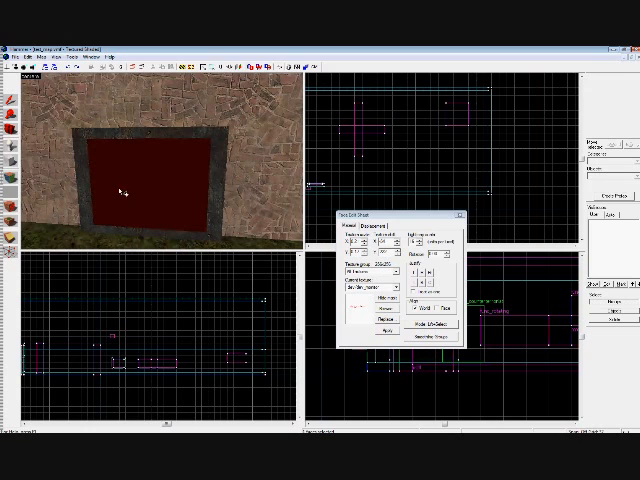
pyautogui.press('w')
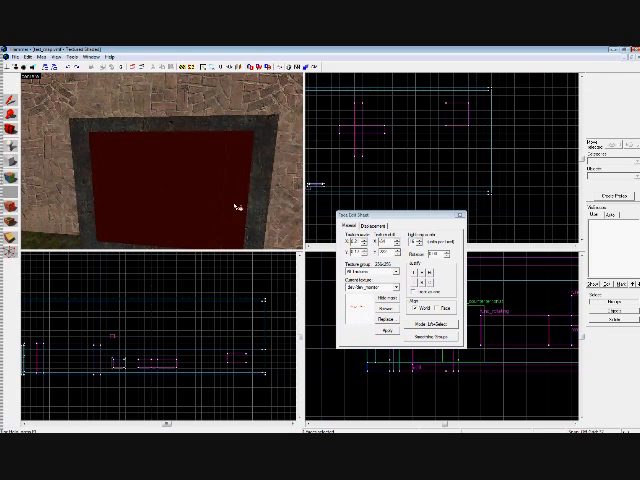
pyautogui.click(385, 308)
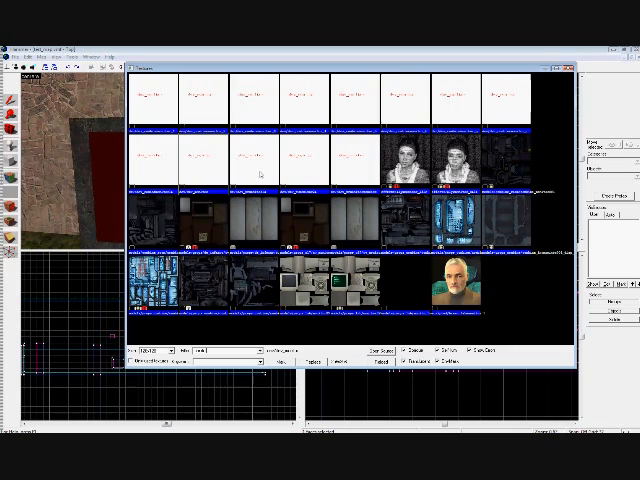
# Apply the pink checker texture to the face and fit it to the opening
pyautogui.doubleClick(261, 176)
pyautogui.rightClick(261, 176)
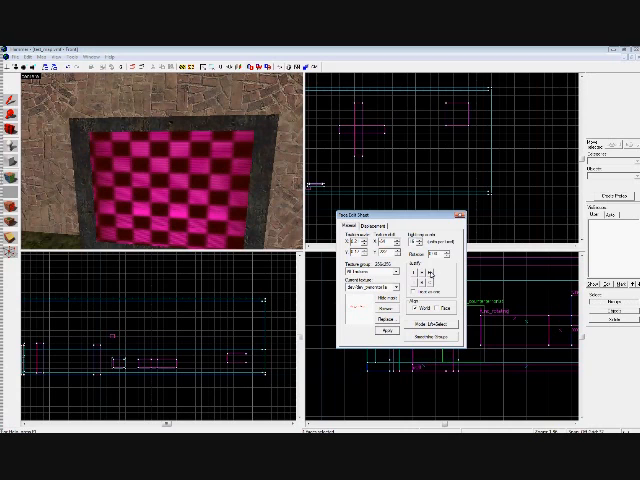
pyautogui.click(430, 274)
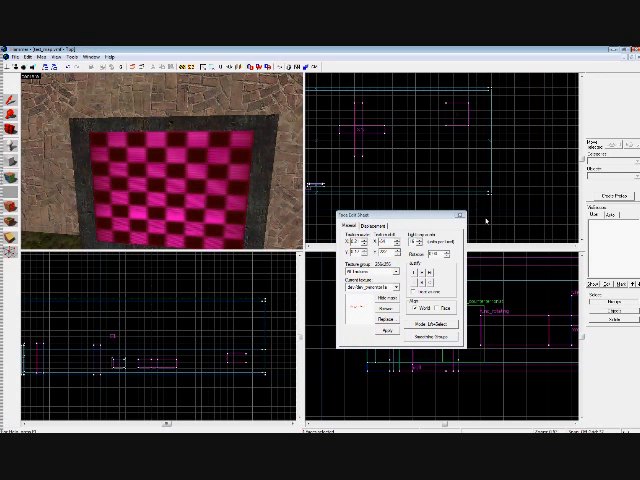
pyautogui.hotkey('shift', 'a')
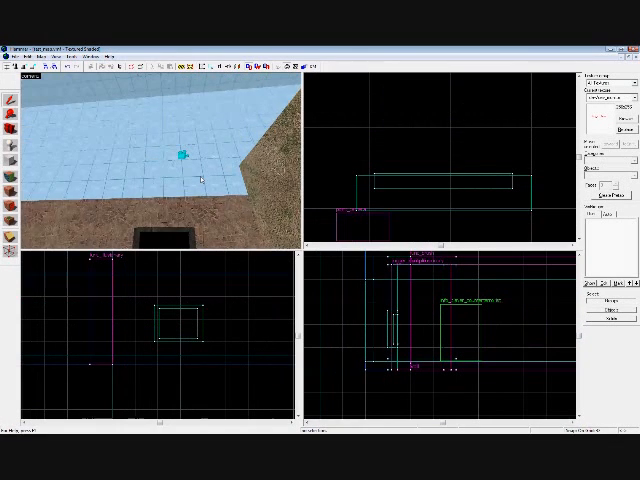
# Name the ceiling point_camera entity in its Object Properties
pyautogui.doubleClick(187, 155)
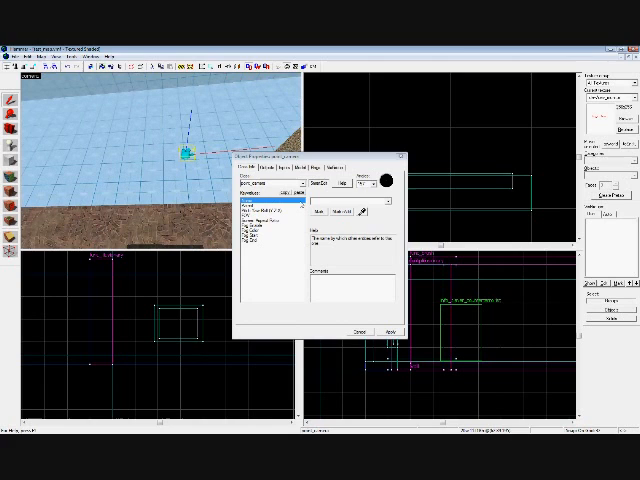
pyautogui.write('cam1')
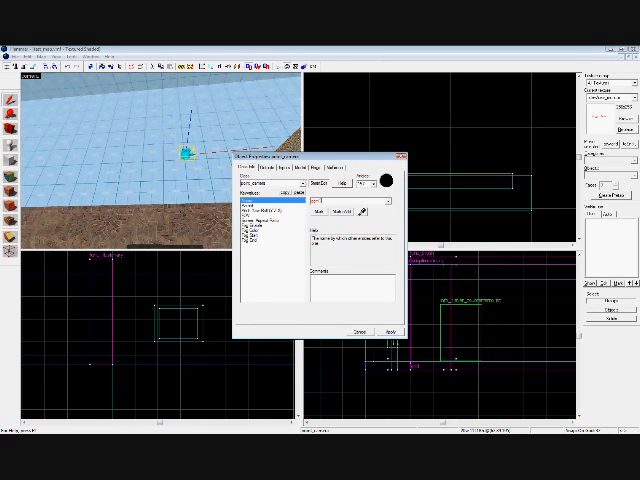
pyautogui.click(401, 157)
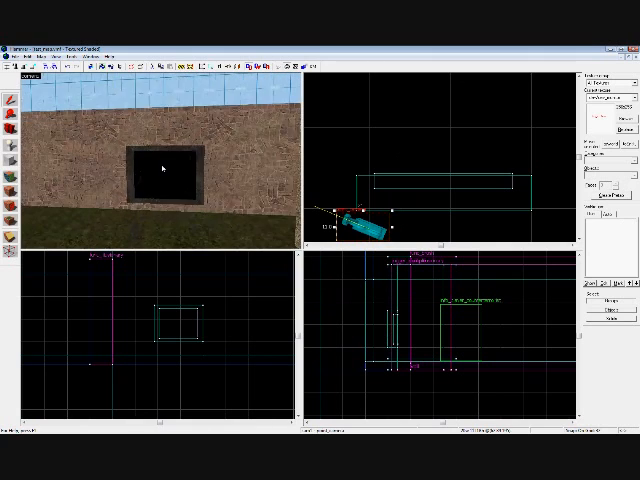
# Make the brush in the wall opening a func_monitor entity
pyautogui.click(163, 170)
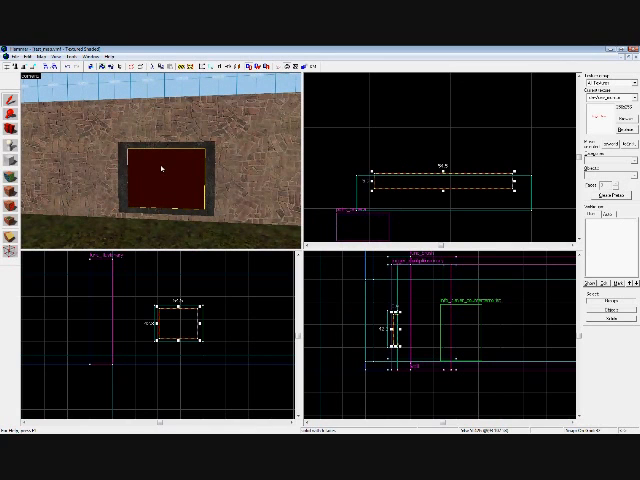
pyautogui.doubleClick(160, 170)
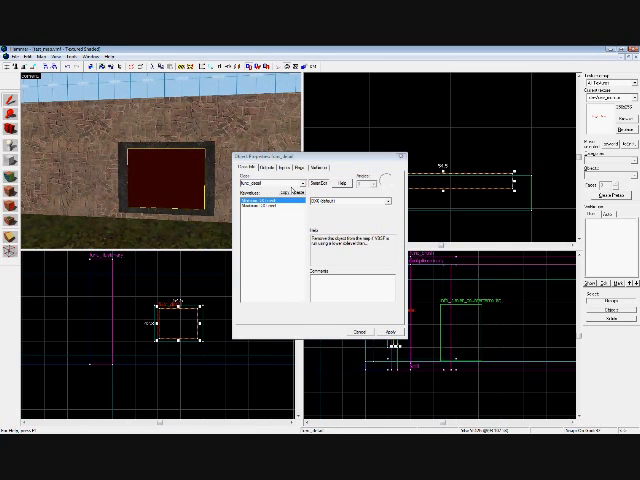
pyautogui.click(300, 184)
pyautogui.scroll(-3, 304, 210)
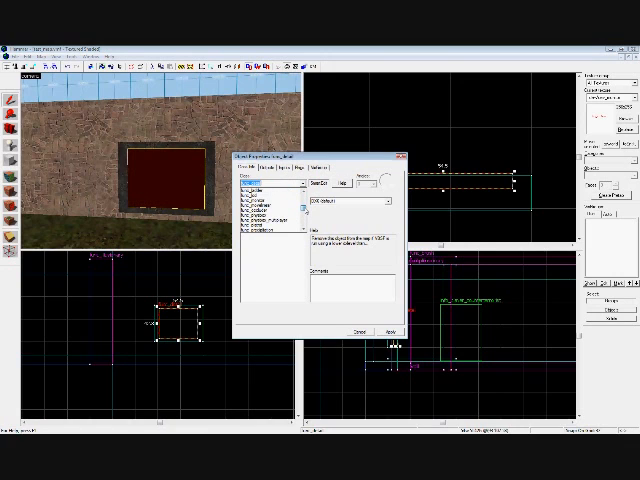
pyautogui.click(260, 215)
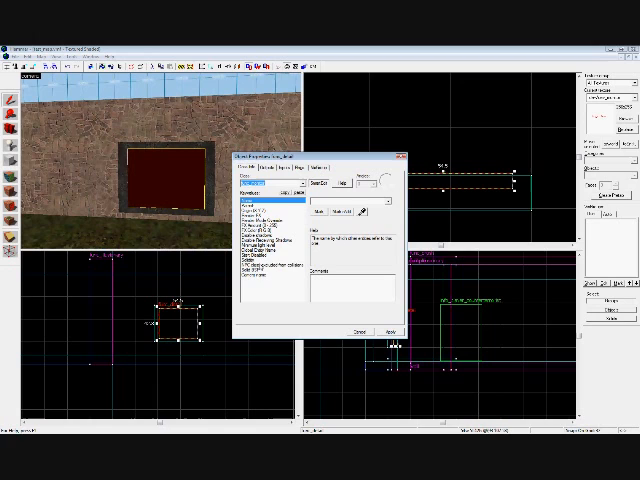
# Set the monitor's Camera name to the named camera and confirm
pyautogui.click(262, 275)
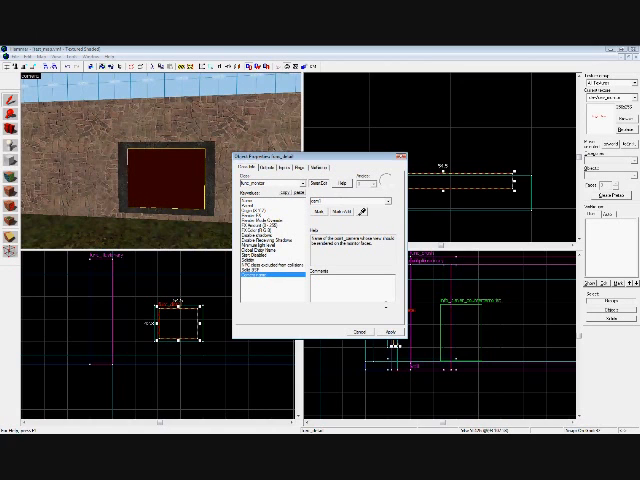
pyautogui.click(401, 157)
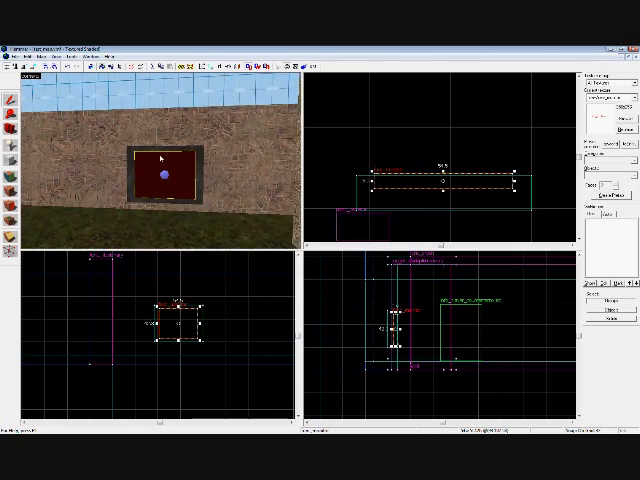
pyautogui.moveTo(160, 159); pyautogui.dragTo(160, 120)
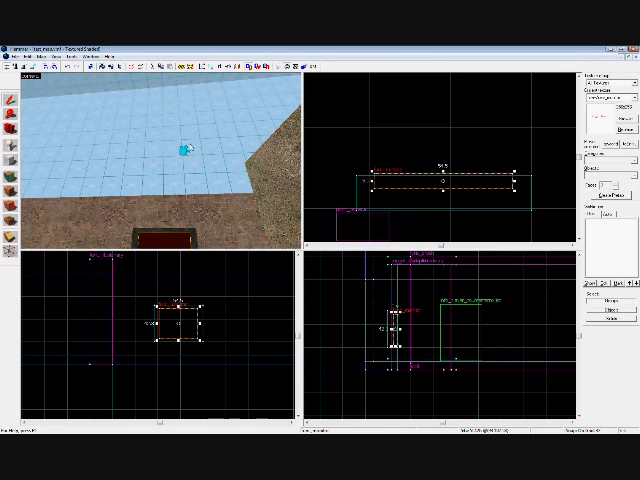
pyautogui.moveTo(171, 219); pyautogui.dragTo(190, 224)
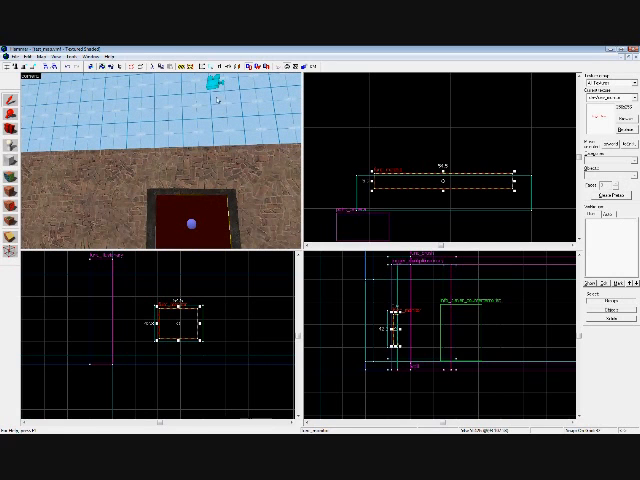
pyautogui.moveTo(218, 96); pyautogui.dragTo(103, 131)
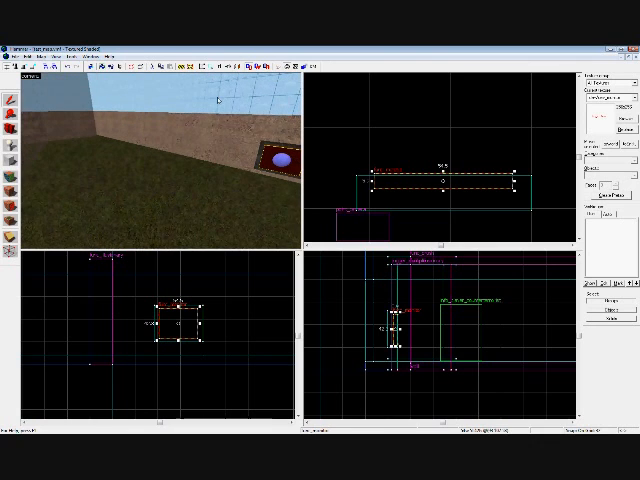
pyautogui.scroll(-1, 460, 128)
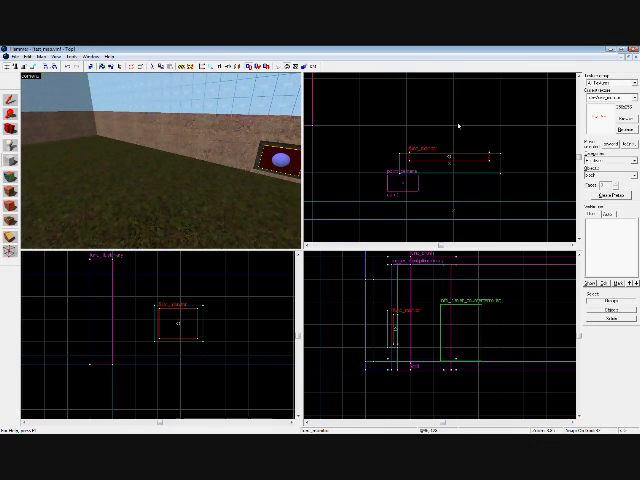
pyautogui.scroll(-1, 458, 130)
pyautogui.scroll(-1, 440, 145)
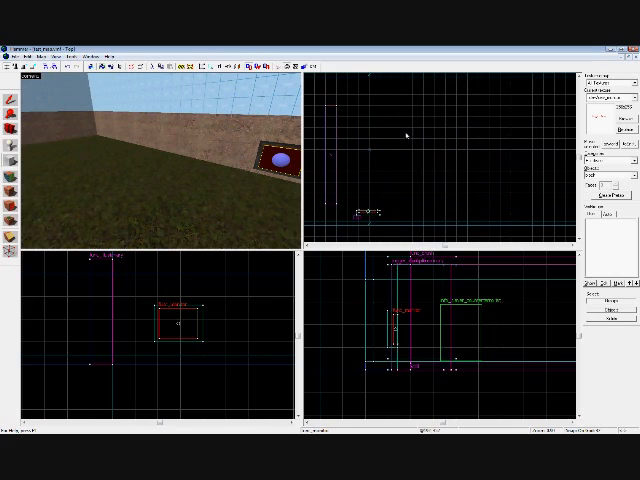
# Create a long block across the room floor with the Block tool
pyautogui.moveTo(403, 133); pyautogui.dragTo(465, 142)
pyautogui.press('Return')
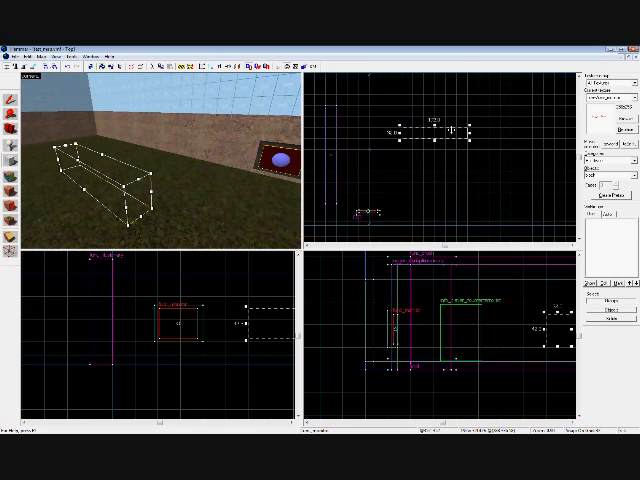
pyautogui.press('Escape')
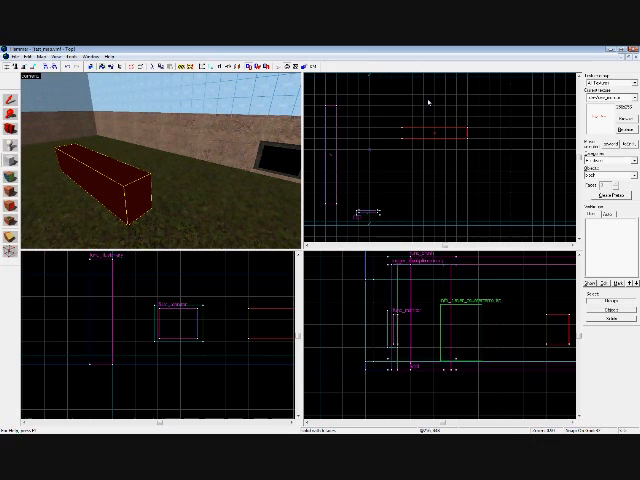
# Select the crossing blocks together, orbiting the view to see them
pyautogui.click(440, 174)
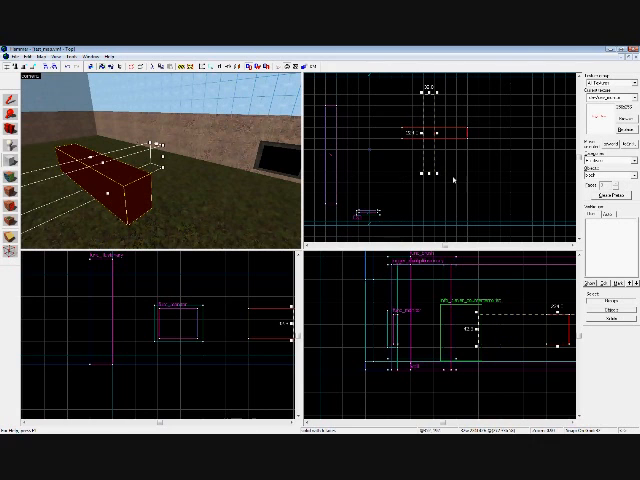
pyautogui.keyDown('space'); pyautogui.moveTo(170, 118); pyautogui.dragTo(186, 166); pyautogui.keyUp('space')
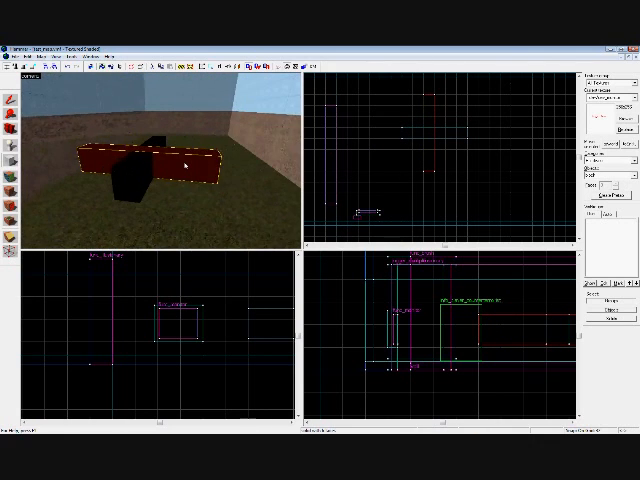
pyautogui.click(186, 166)
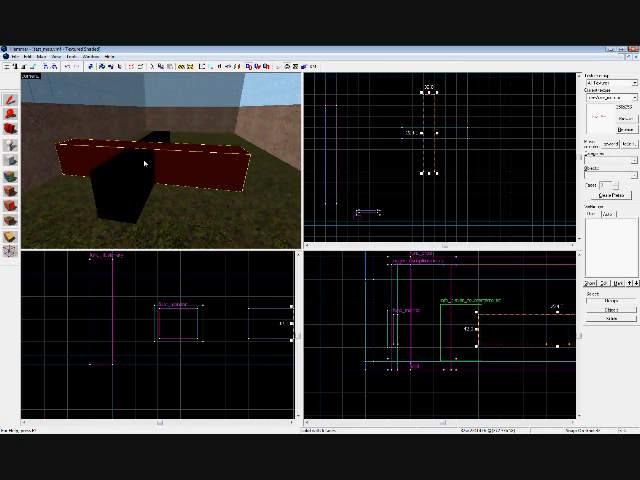
pyautogui.keyDown('ctrl'); pyautogui.click(144, 163); pyautogui.keyUp('ctrl')
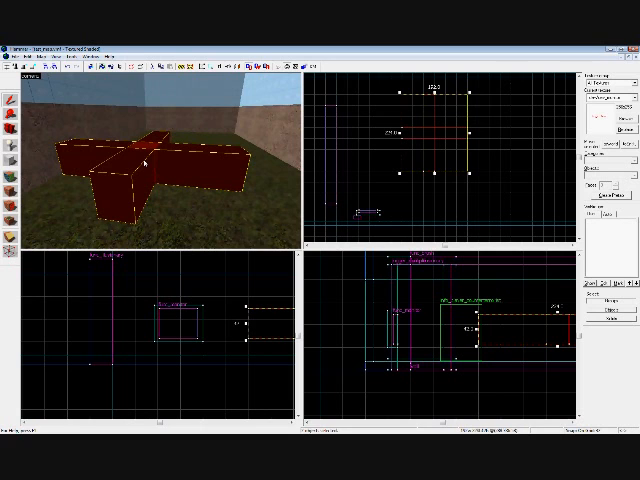
# Apply the 'awall' brick wall texture to the cross-shaped block and reselect it
pyautogui.hotkey('shift', 'a')
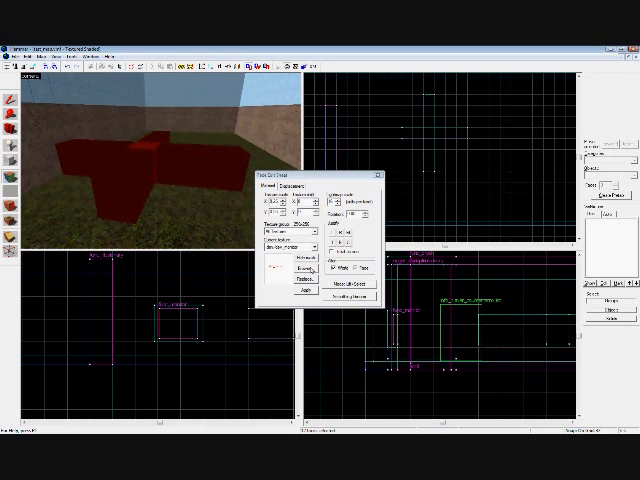
pyautogui.click(309, 269)
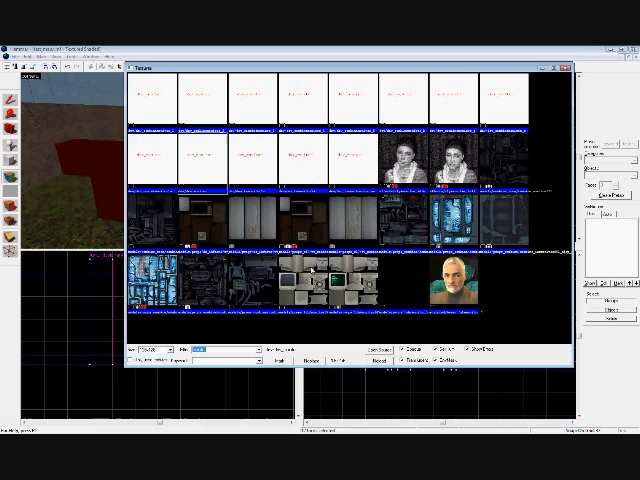
pyautogui.write('a')
pyautogui.write('wall')
pyautogui.doubleClick(396, 218)
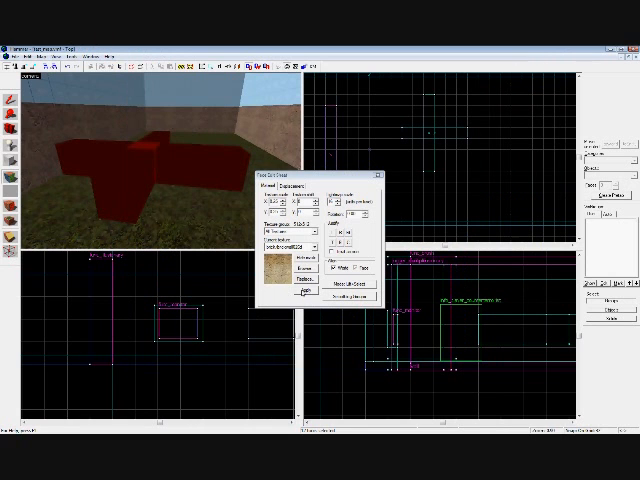
pyautogui.click(305, 291)
pyautogui.click(379, 178)
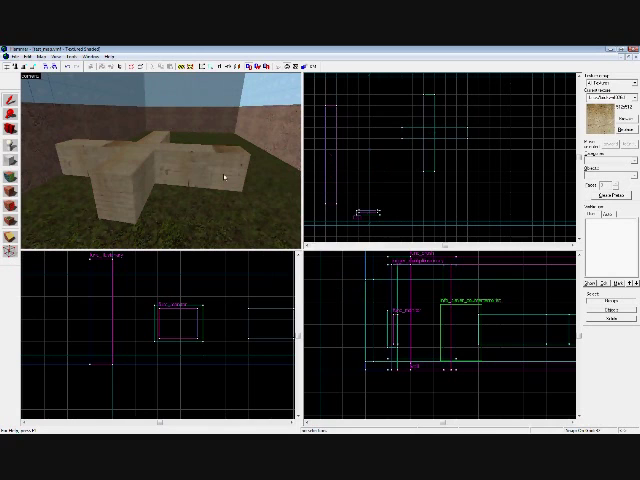
pyautogui.click(130, 175)
# Tie the brick cross to an entity of class func_rotating
pyautogui.press('w')
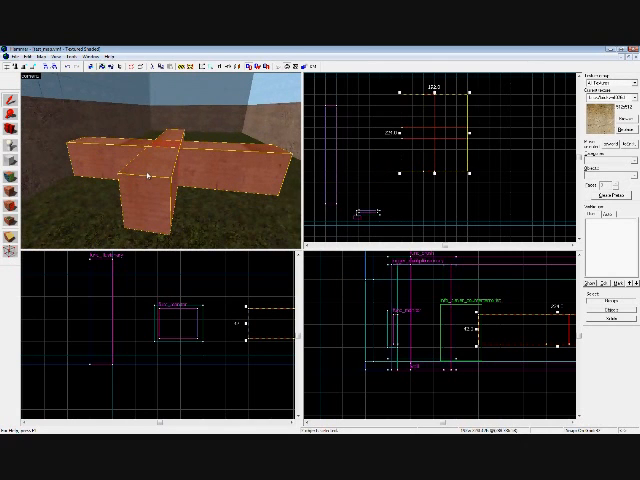
pyautogui.hotkey('ctrl', 't')
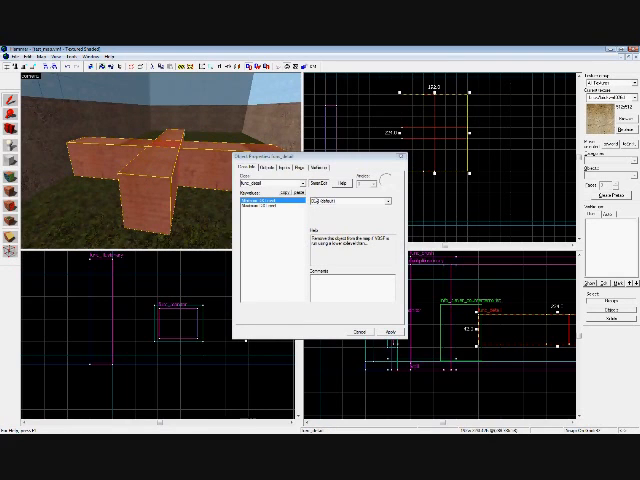
pyautogui.click(301, 188)
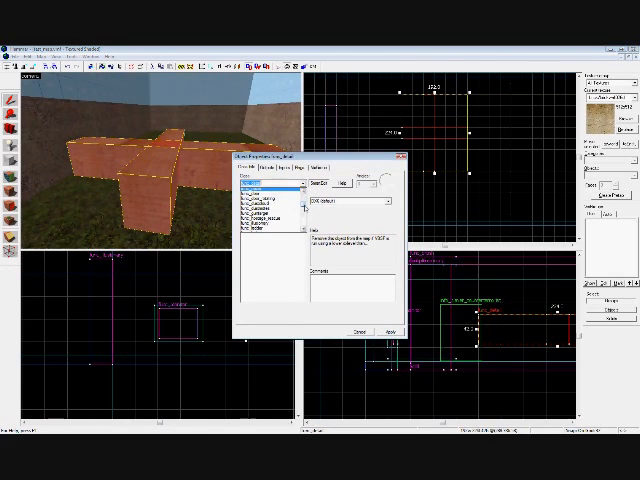
pyautogui.moveTo(303, 196); pyautogui.dragTo(303, 214)
pyautogui.click(262, 206)
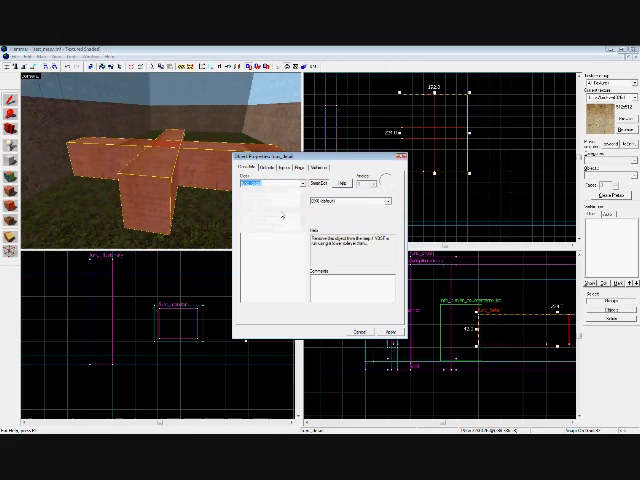
pyautogui.click(390, 332)
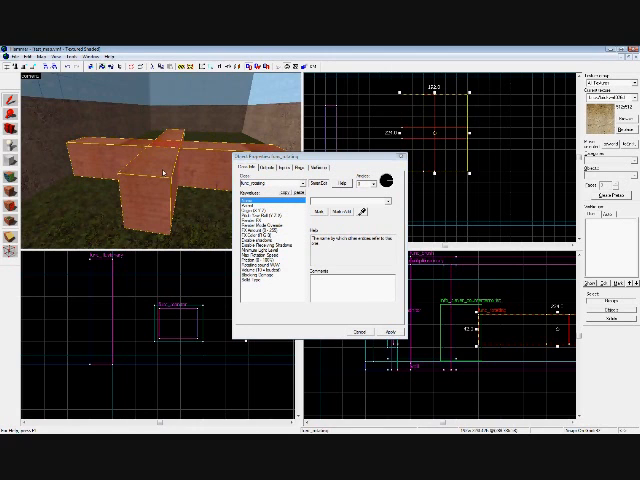
# Set the func_rotating's Max Rotation Speed to 45 and apply it
pyautogui.press('z')
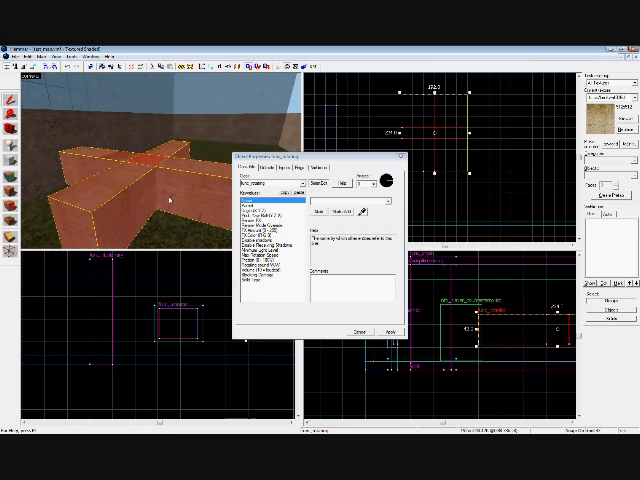
pyautogui.click(262, 274)
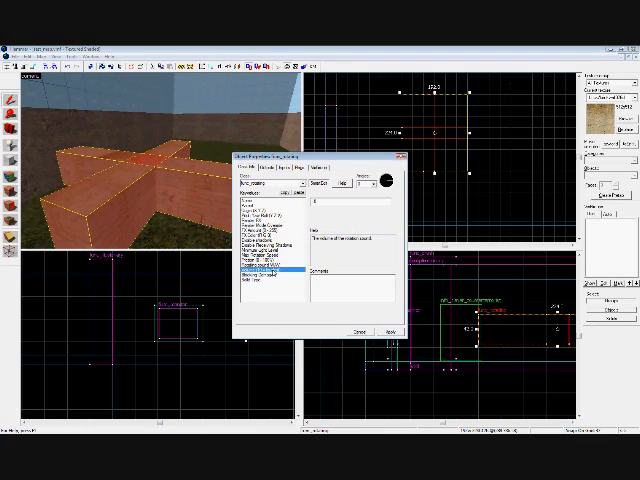
pyautogui.click(270, 265)
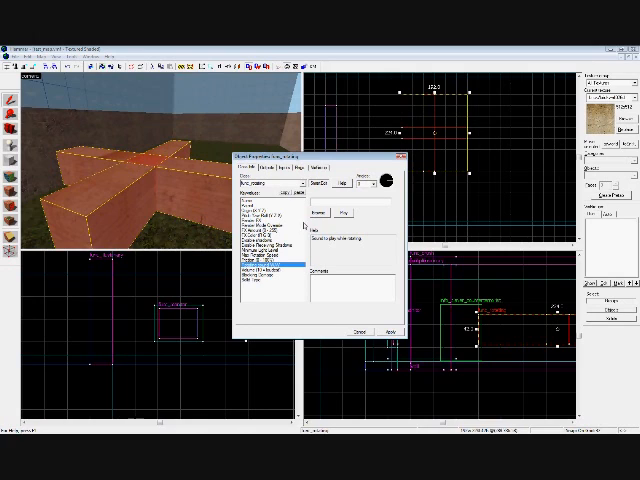
pyautogui.press('Up')
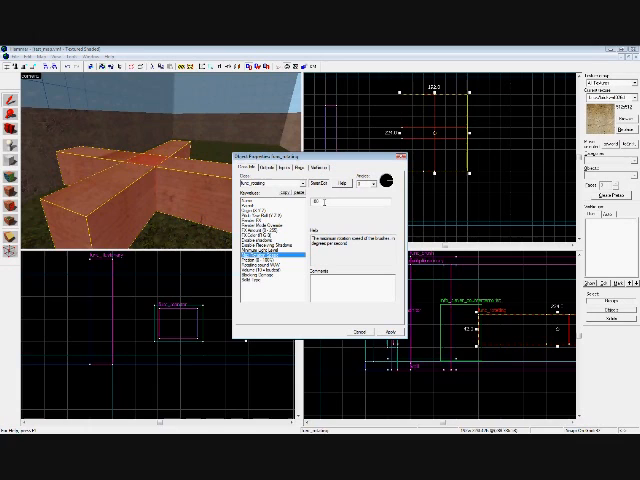
pyautogui.doubleClick(318, 202)
pyautogui.write('45')
pyautogui.click(321, 278)
# Enable the Start ON spawn flag on the rotating cross and apply
pyautogui.click(299, 168)
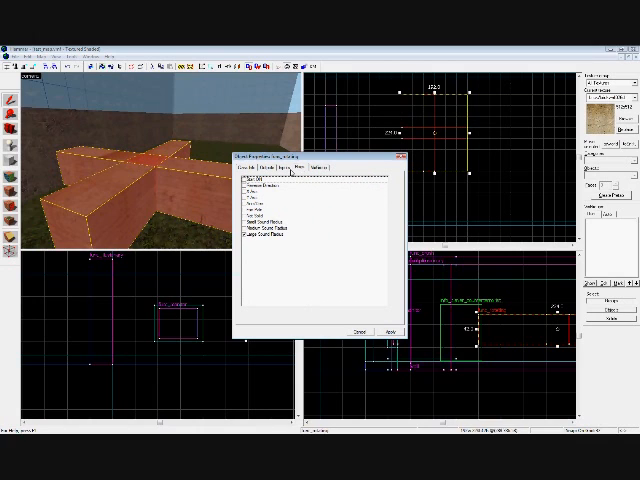
pyautogui.click(245, 180)
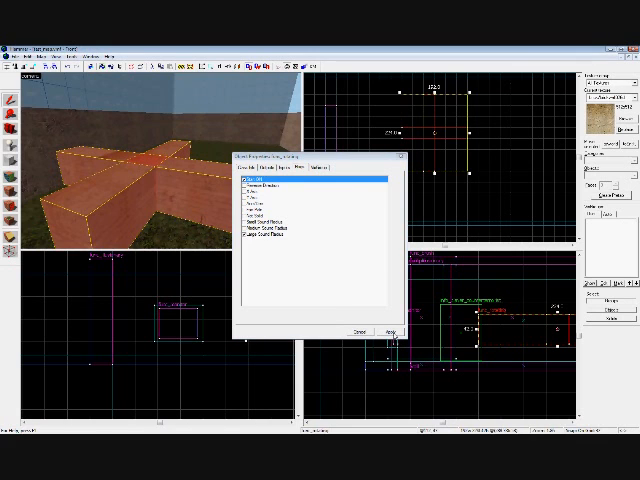
pyautogui.click(391, 332)
# Close the cross's properties and fly the 3D camera across the room to an empty corner
pyautogui.click(401, 158)
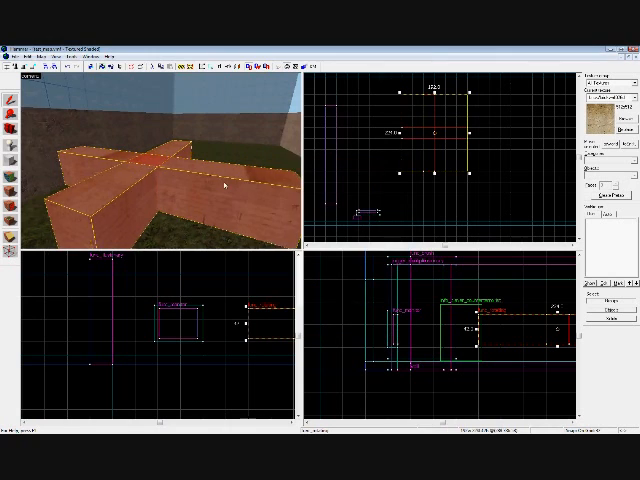
pyautogui.moveTo(224, 186); pyautogui.dragTo(224, 186)
pyautogui.press('s')
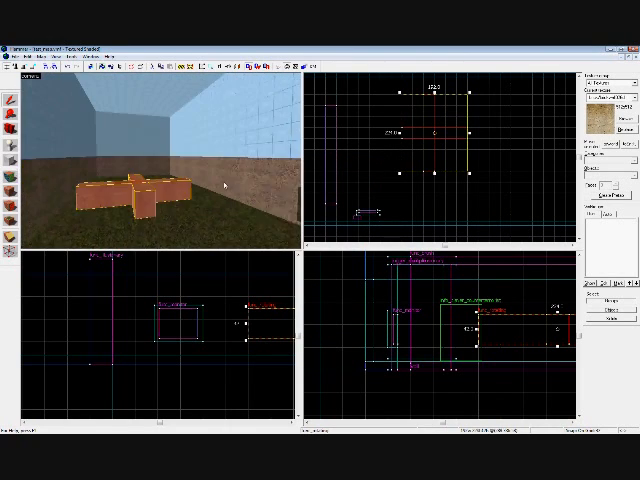
pyautogui.press('w')
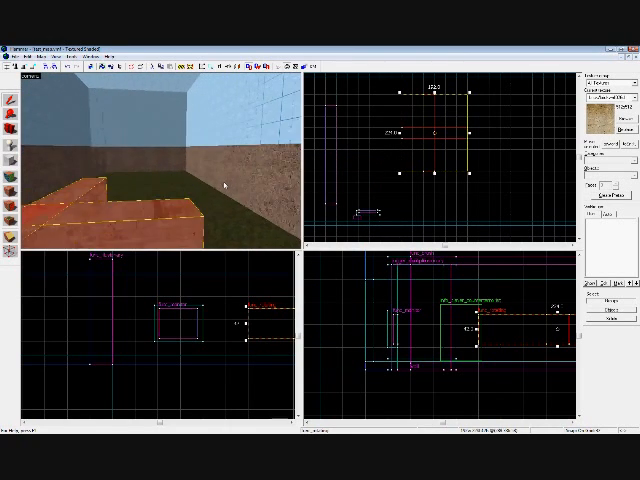
pyautogui.press('w')
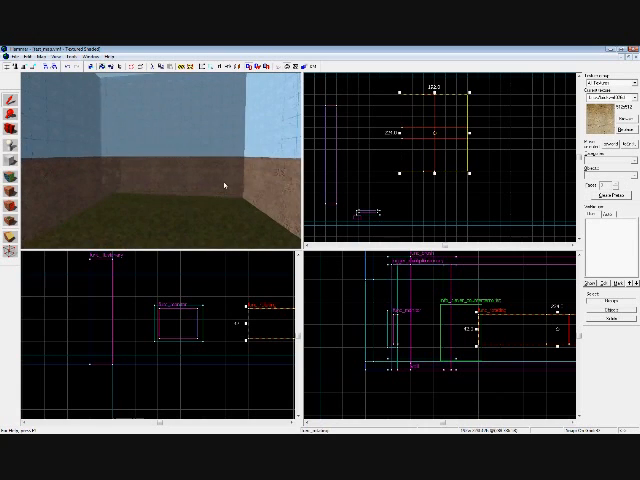
pyautogui.press('w')
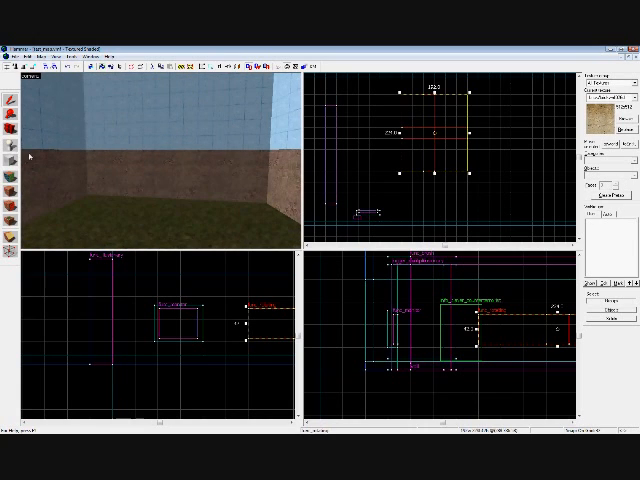
pyautogui.scroll(-4, 420, 130)
pyautogui.scroll(-2, 450, 135)
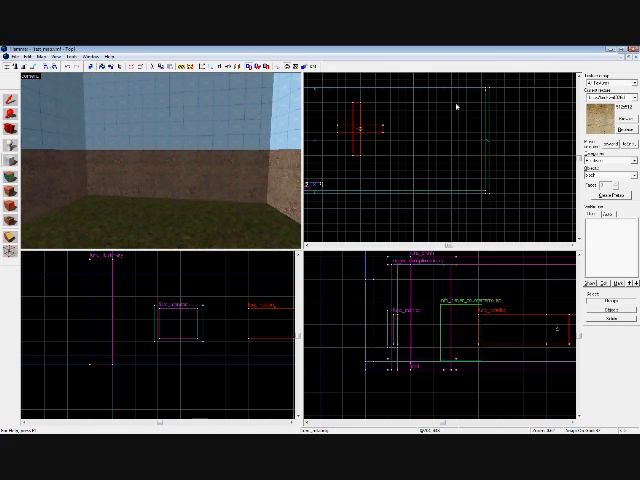
# Create a small, short block brush on the grass in the room's upper-right corner
pyautogui.moveTo(450, 97); pyautogui.dragTo(466, 132)
pyautogui.press('Return')
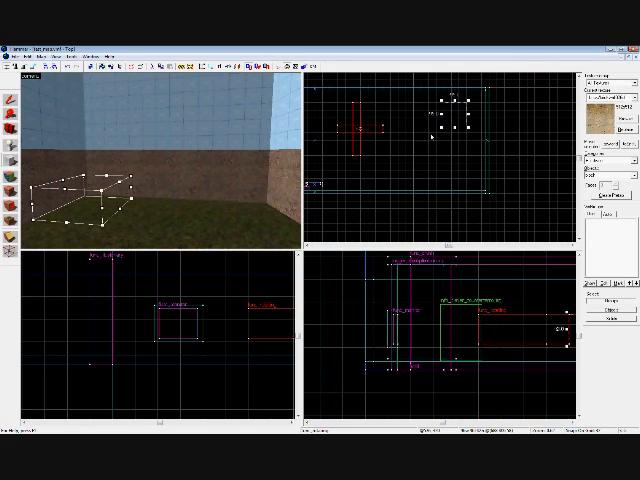
pyautogui.scroll(-3, 200, 340)
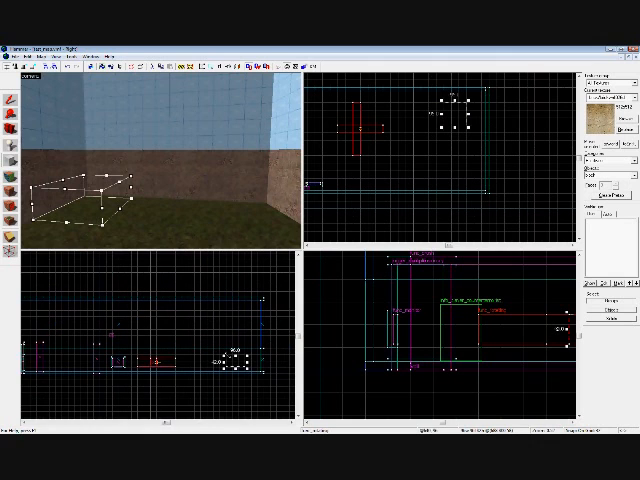
pyautogui.moveTo(118, 178); pyautogui.dragTo(128, 197)
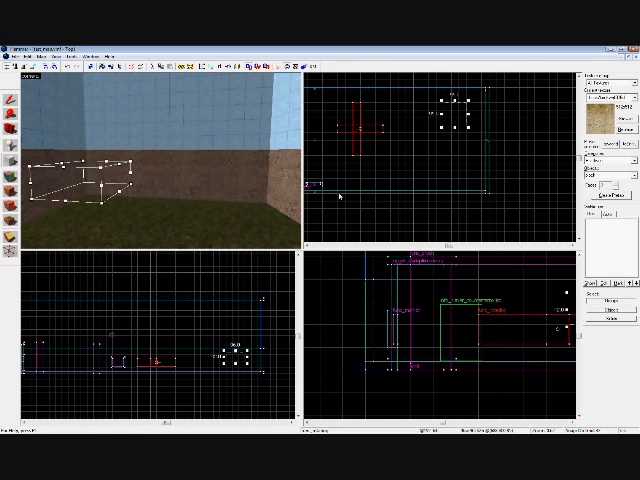
pyautogui.press('Return')
pyautogui.press('z')
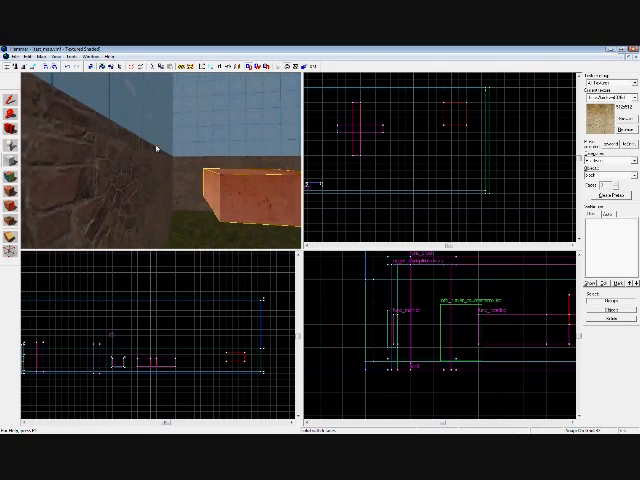
# Apply a plain grey texture to the corner block and select it
pyautogui.hotkey('shift', 'a')
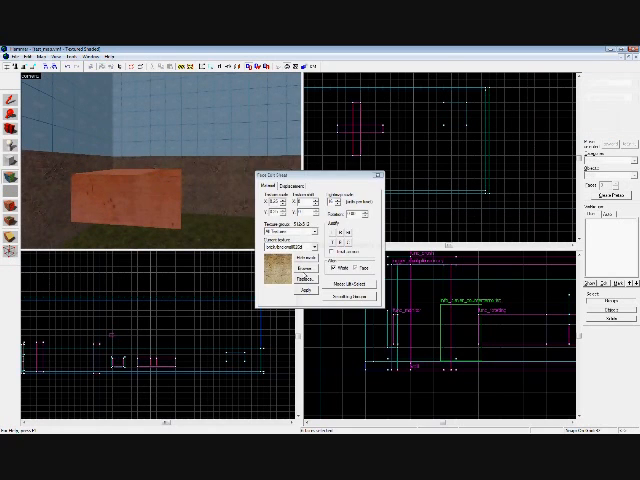
pyautogui.click(305, 278)
pyautogui.doubleClick(473, 313)
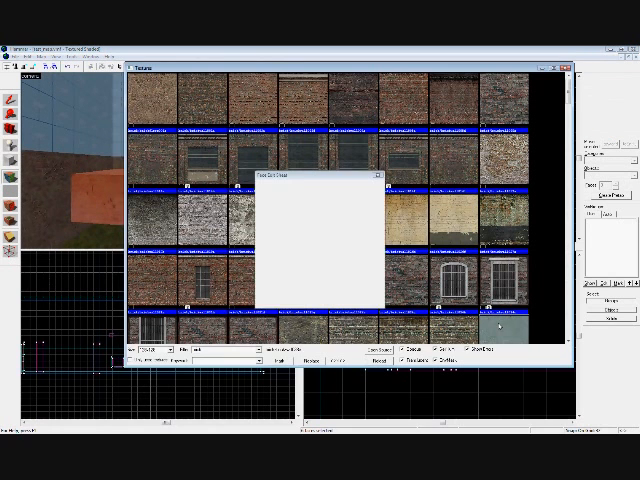
pyautogui.click(305, 291)
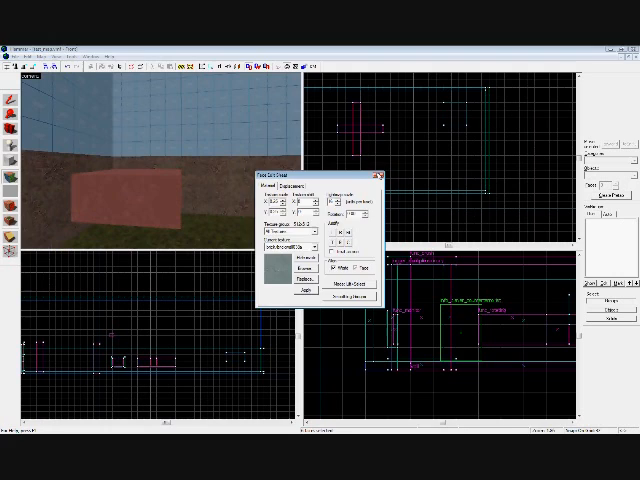
pyautogui.click(163, 199)
pyautogui.click(136, 195)
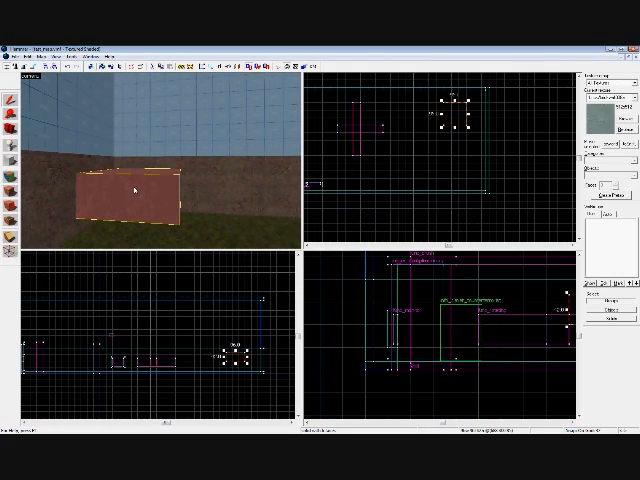
# Change the grey block's entity class to func_movelinear and apply it
pyautogui.hotkey('alt', 'Return')
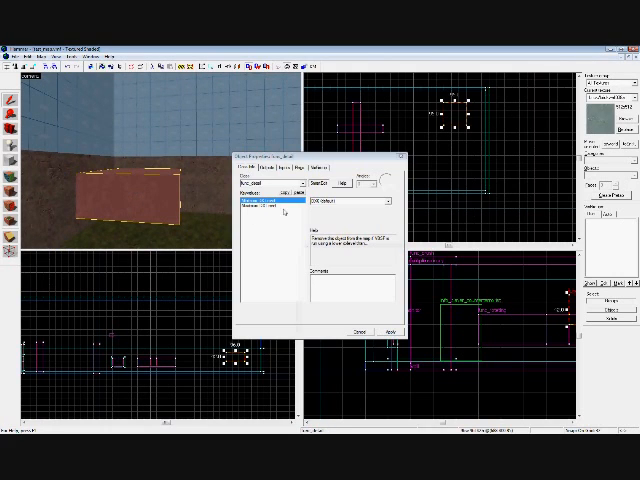
pyautogui.click(301, 183)
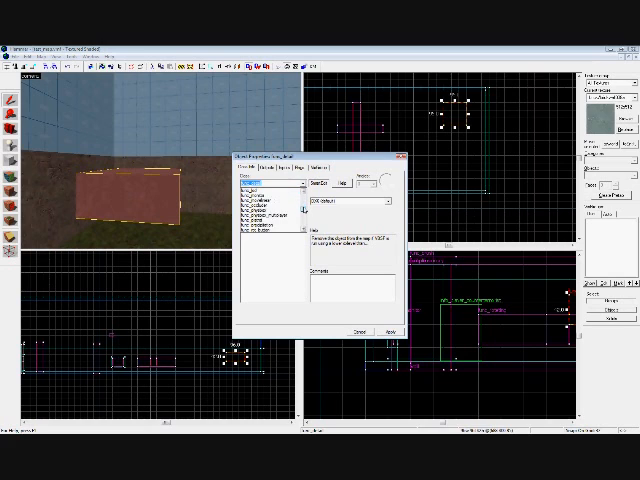
pyautogui.click(265, 205)
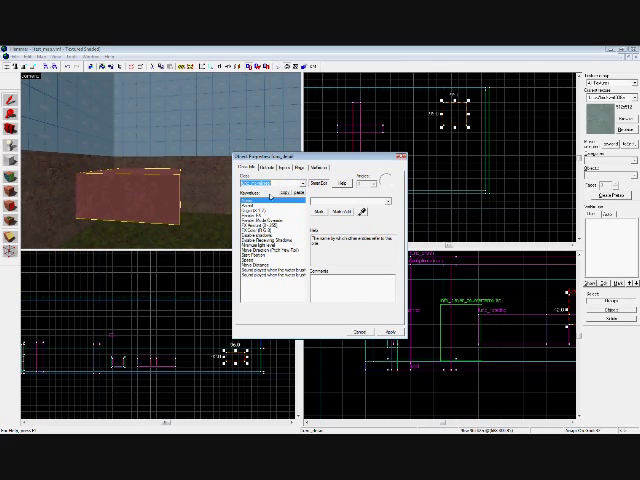
pyautogui.click(390, 332)
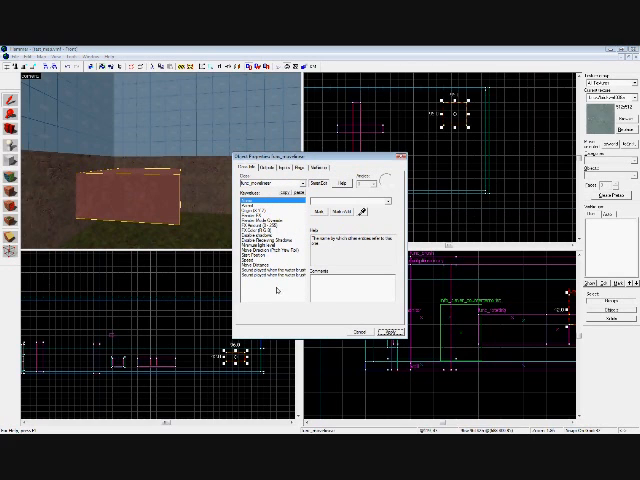
# Set the block's Speed, Move Distance and Move Direction keyvalues and apply them
pyautogui.click(268, 258)
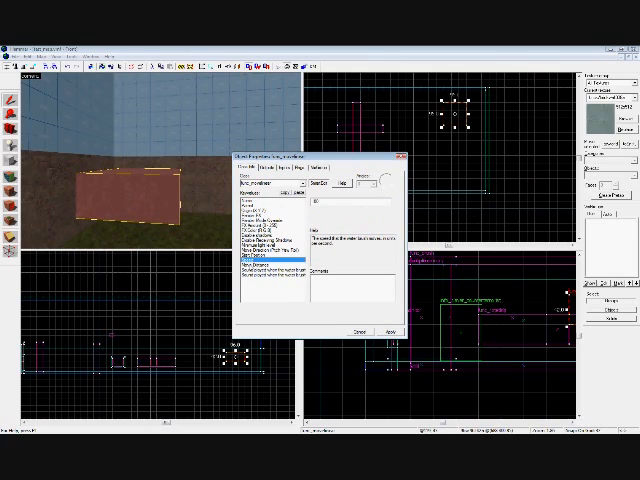
pyautogui.press('Down')
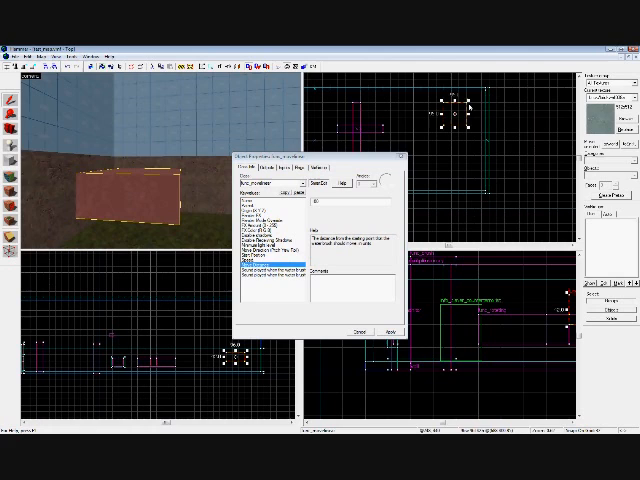
pyautogui.press('s')
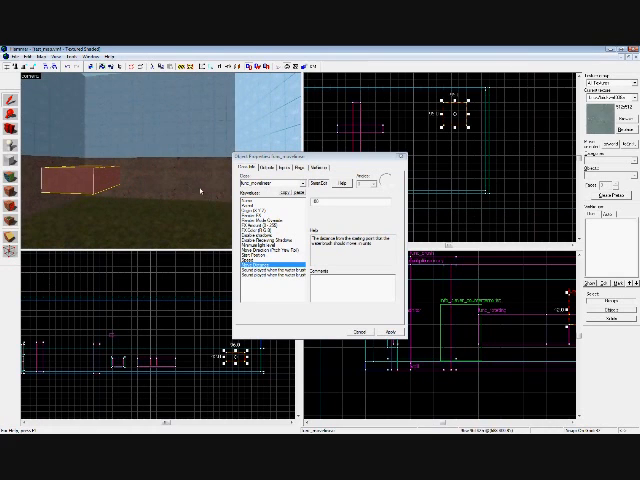
pyautogui.press('w')
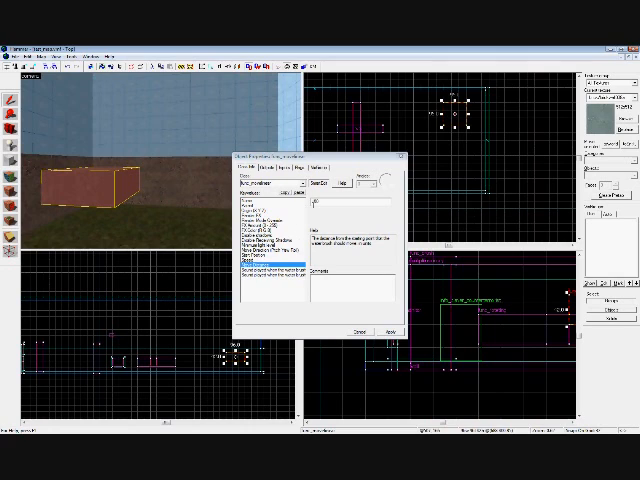
pyautogui.doubleClick(314, 203)
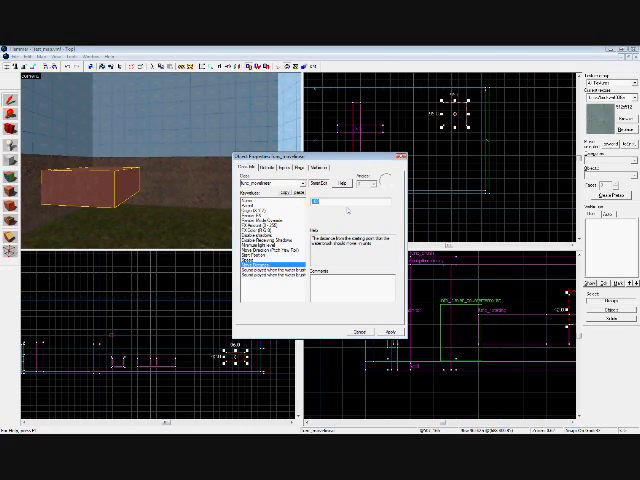
pyautogui.press('BackSpace')
pyautogui.press('Up')
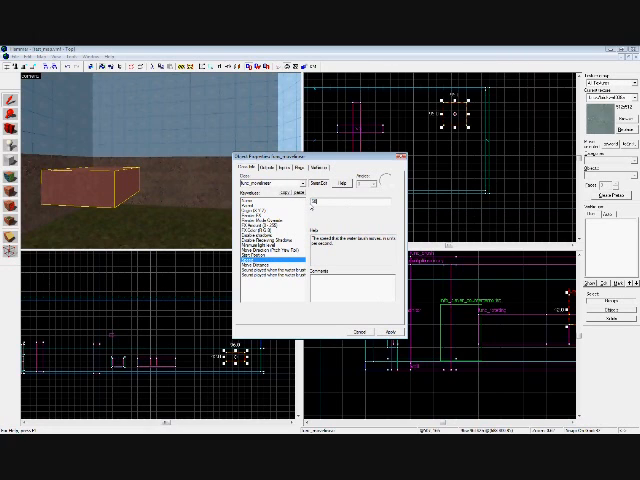
pyautogui.click(388, 332)
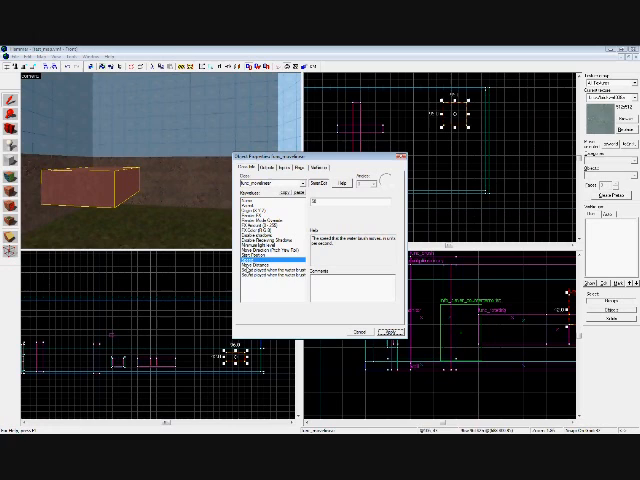
pyautogui.press('Up')
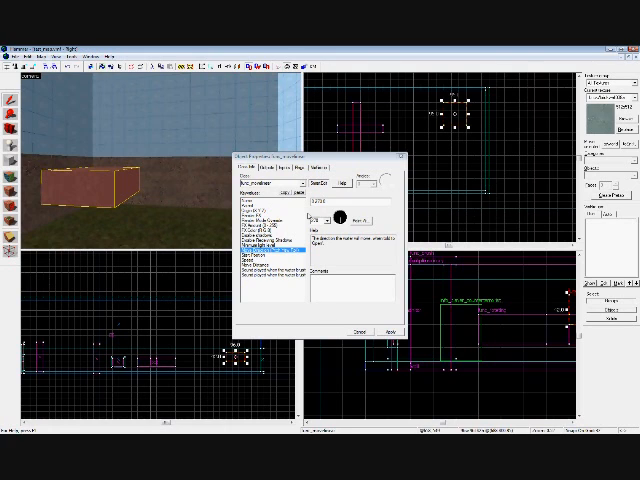
# Give the func_movelinear block a Name keyvalue and apply it
pyautogui.click(258, 167)
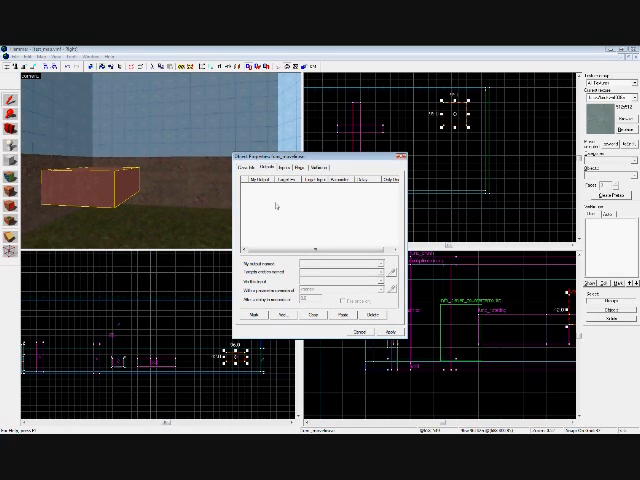
pyautogui.click(246, 167)
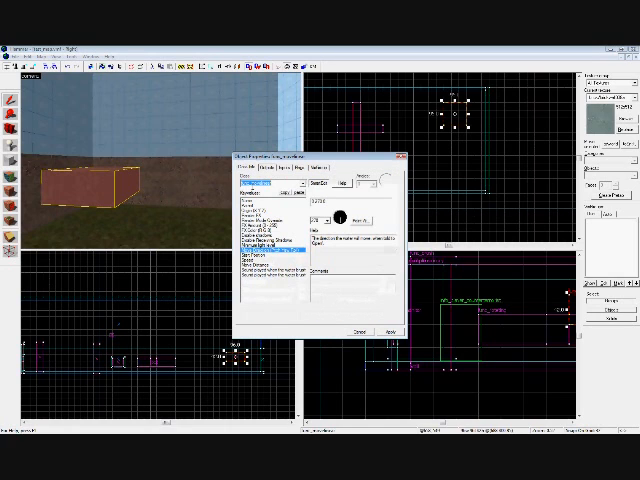
pyautogui.click(270, 200)
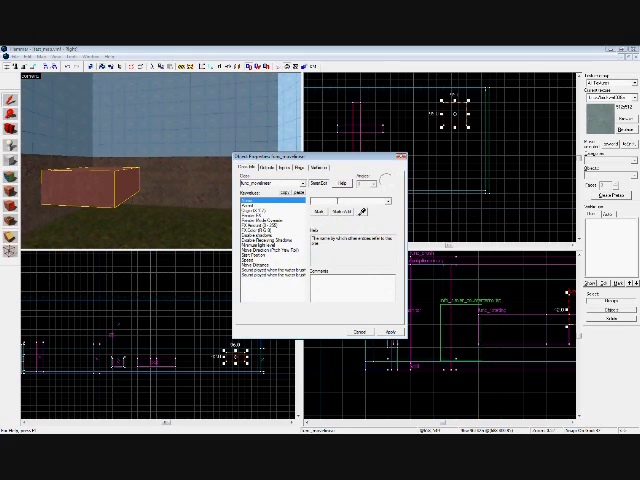
pyautogui.click(391, 333)
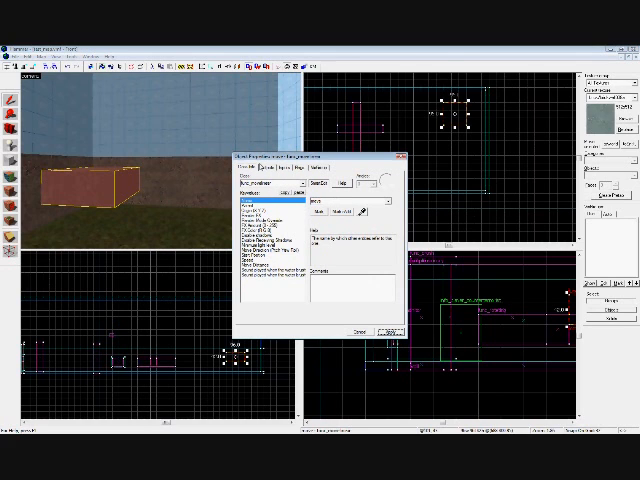
# Add an OnFullyClosed output on the block that fires Open on itself
pyautogui.click(266, 167)
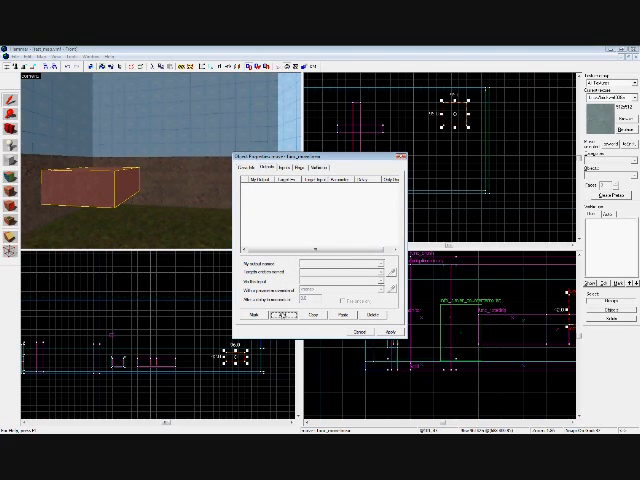
pyautogui.click(282, 314)
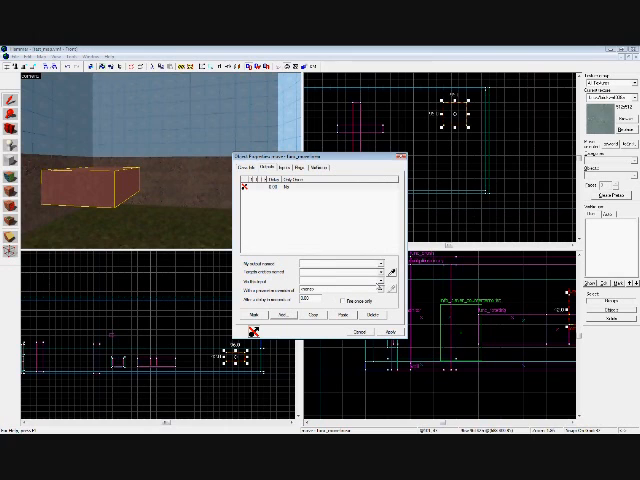
pyautogui.click(381, 264)
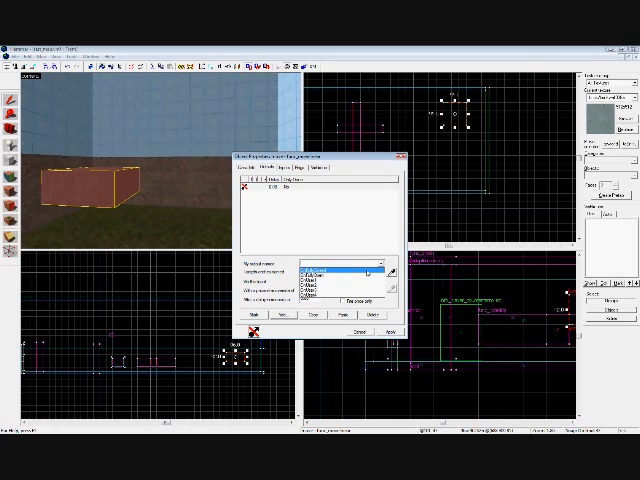
pyautogui.click(340, 271)
pyautogui.click(380, 281)
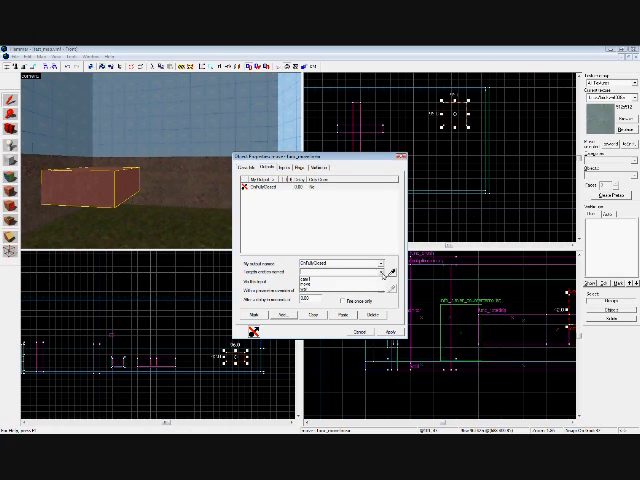
pyautogui.click(340, 287)
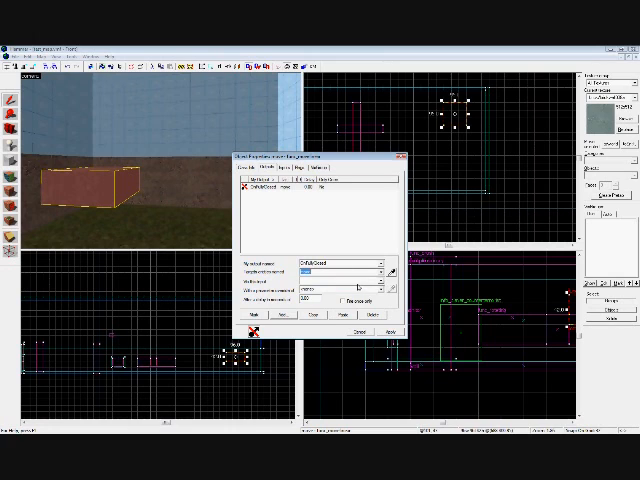
pyautogui.click(380, 290)
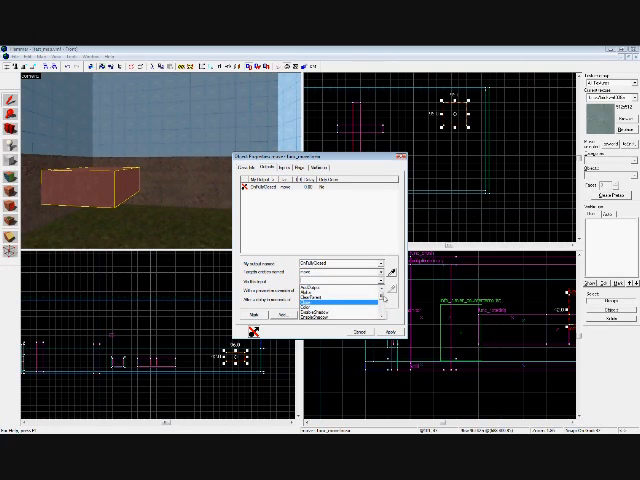
pyautogui.scroll(-3, 340, 300)
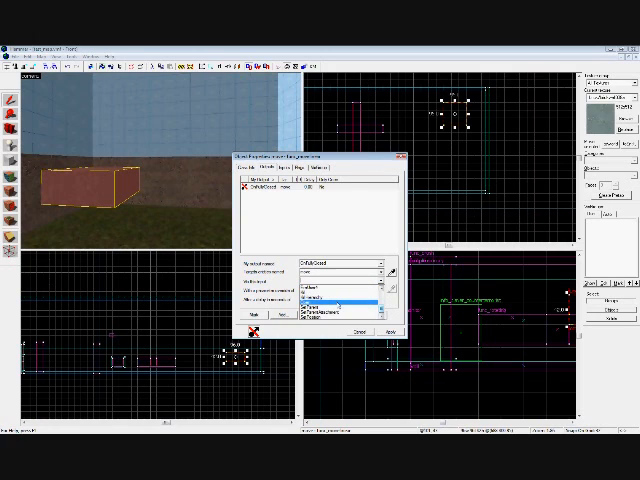
pyautogui.click(338, 305)
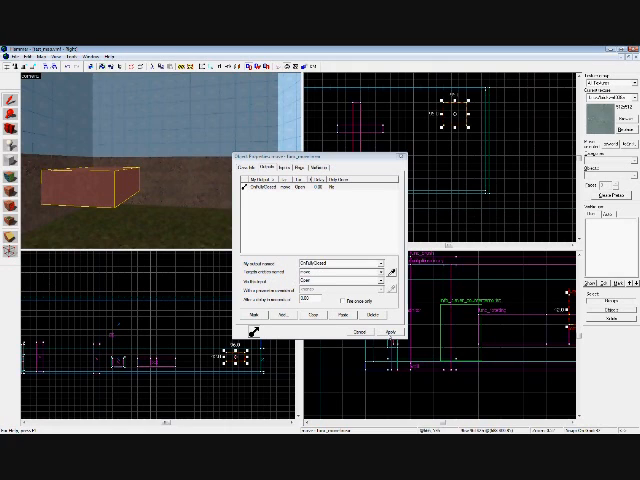
# Add an OnFullyOpen output on the block that fires Close on itself
pyautogui.click(253, 314)
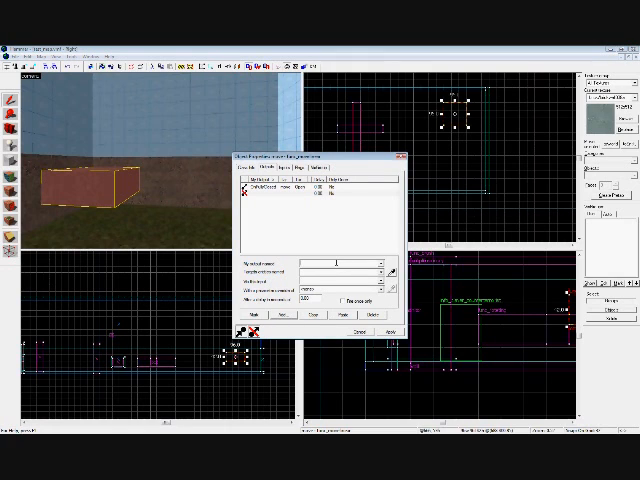
pyautogui.write('On')
pyautogui.write('U')
pyautogui.write('s')
pyautogui.click(380, 273)
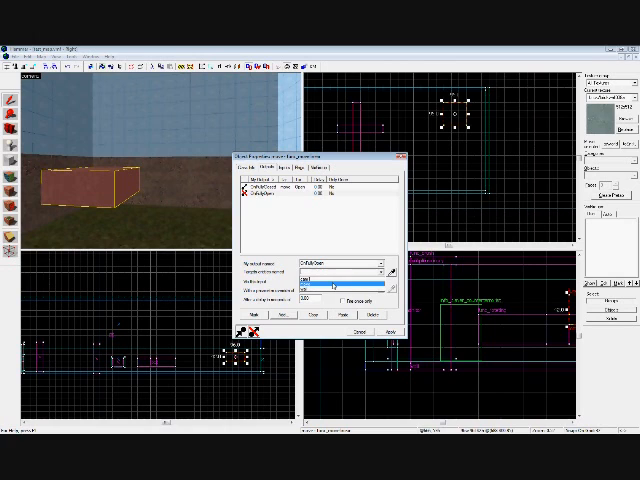
pyautogui.click(330, 281)
pyautogui.click(380, 281)
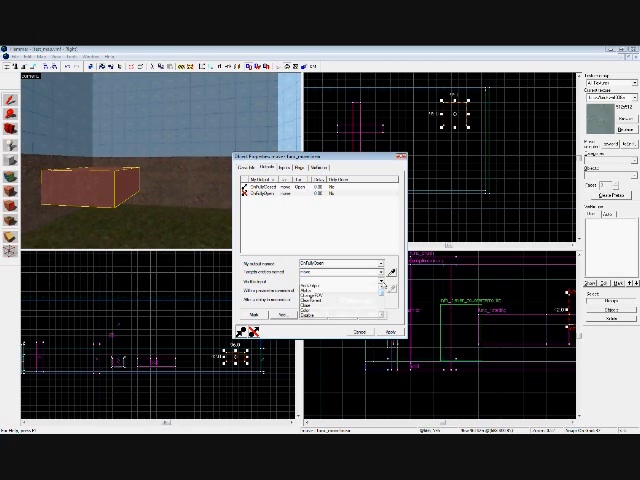
pyautogui.click(340, 297)
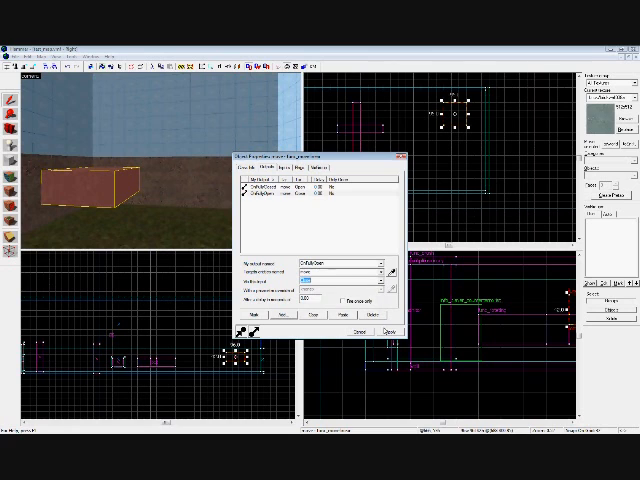
# Close the block's properties and choose logic_auto as the entity type to place
pyautogui.click(400, 157)
pyautogui.moveTo(205, 175)
pyautogui.mouseDown()
pyautogui.moveTo(151, 188)
pyautogui.moveTo(268, 197)
pyautogui.moveTo(156, 195)
pyautogui.moveTo(286, 203)
pyautogui.moveTo(150, 195)
pyautogui.moveTo(252, 207)
pyautogui.moveTo(127, 194)
pyautogui.moveTo(268, 197)
pyautogui.mouseUp()
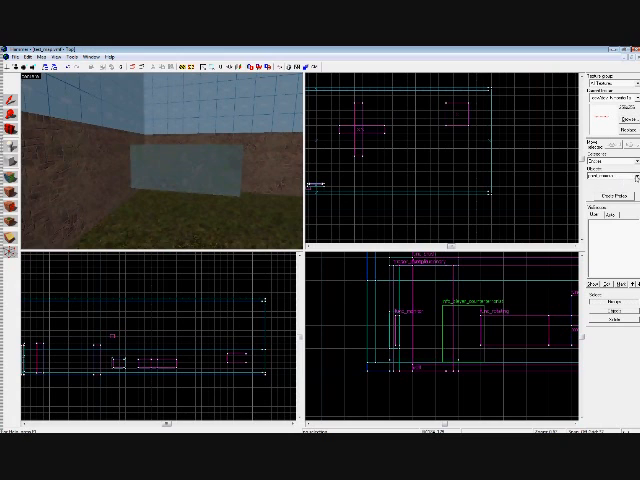
pyautogui.click(632, 175)
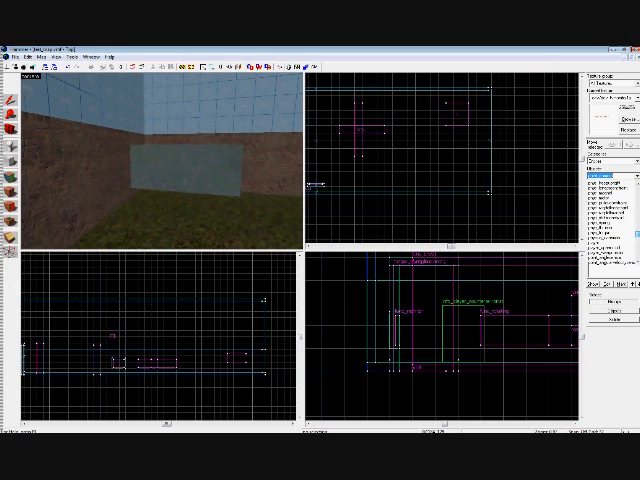
pyautogui.scroll(-3, 610, 215)
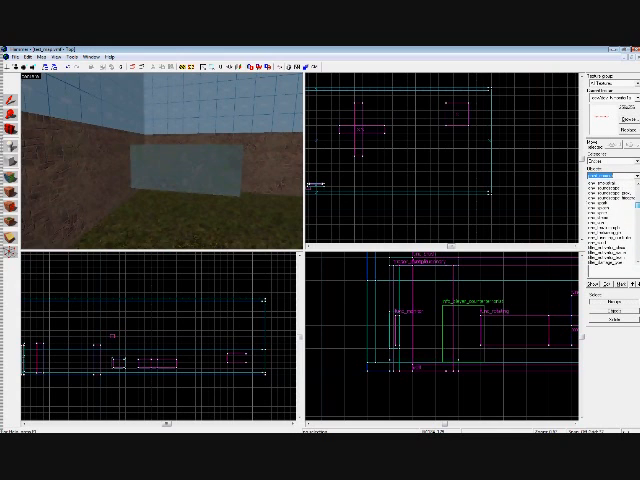
pyautogui.scroll(2, 610, 215)
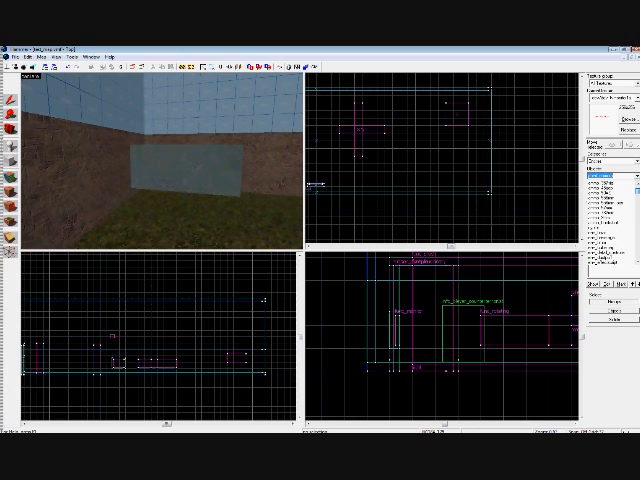
pyautogui.scroll(-2, 610, 215)
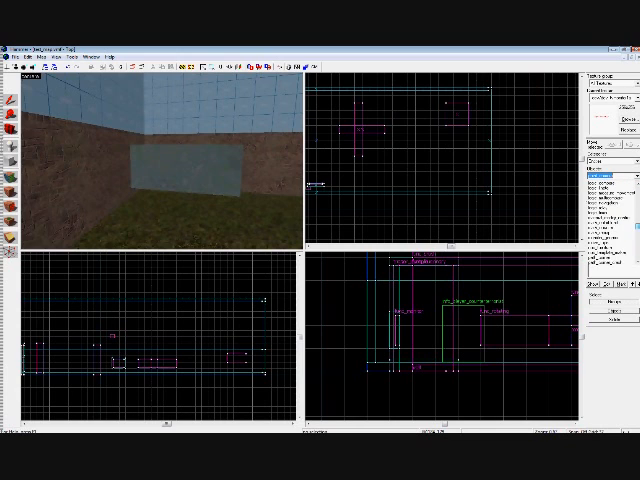
pyautogui.scroll(-2, 610, 215)
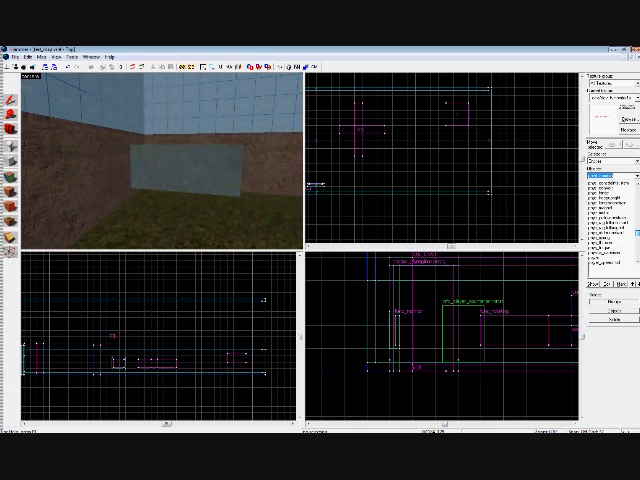
pyautogui.scroll(2, 610, 215)
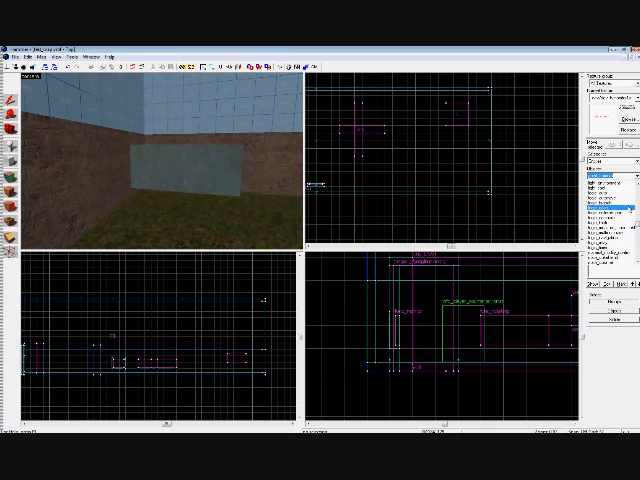
# Place a logic_auto on the ground near the block and bring up its properties
pyautogui.hotkey('shift', 'a')
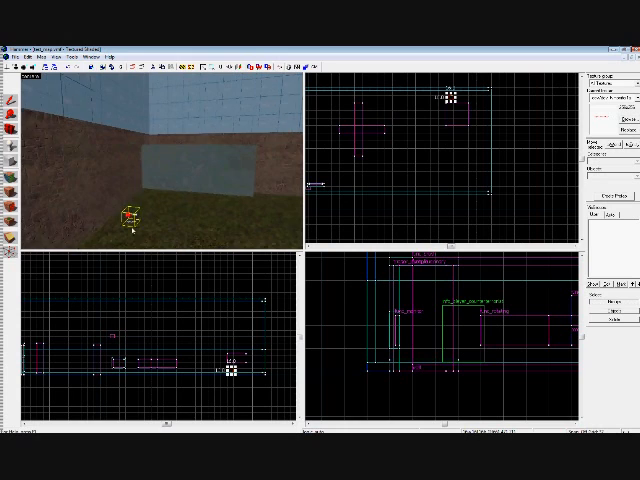
pyautogui.moveTo(93, 218); pyautogui.dragTo(155, 230)
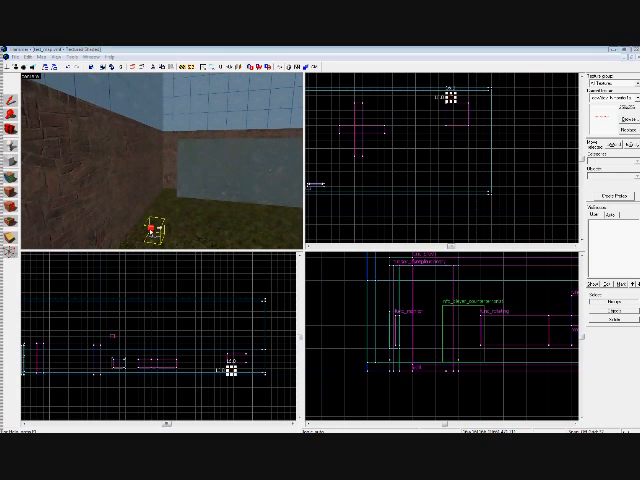
pyautogui.doubleClick(155, 230)
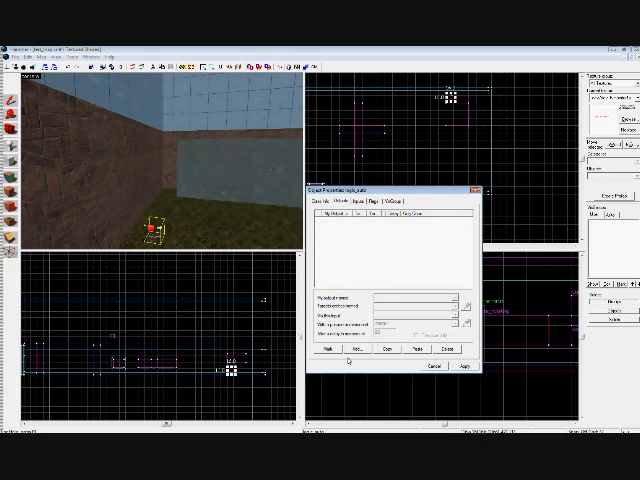
# Add an OnMapSpawn output firing Open on the sliding block and apply it
pyautogui.click(355, 349)
pyautogui.click(388, 349)
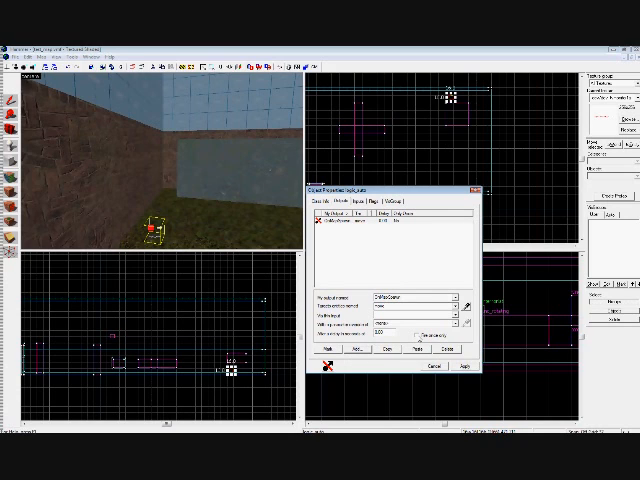
pyautogui.click(455, 315)
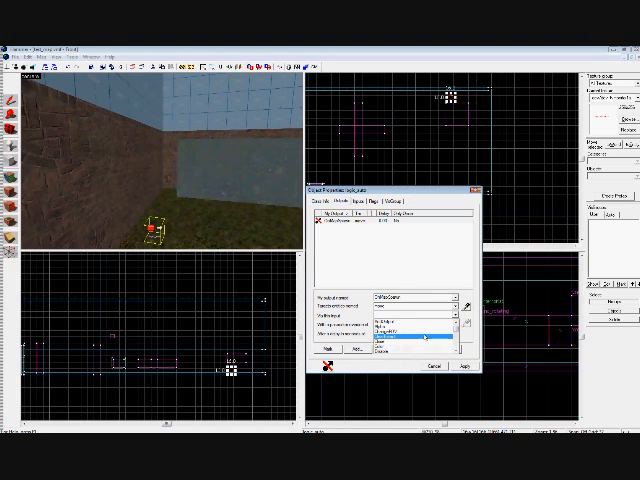
pyautogui.scroll(-3, 425, 337)
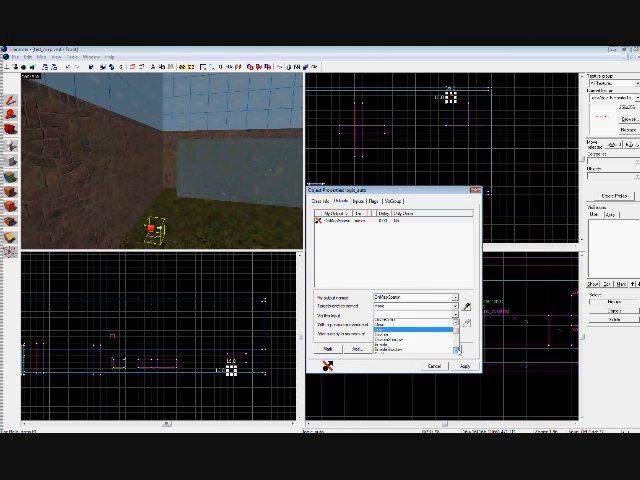
pyautogui.scroll(-3, 425, 337)
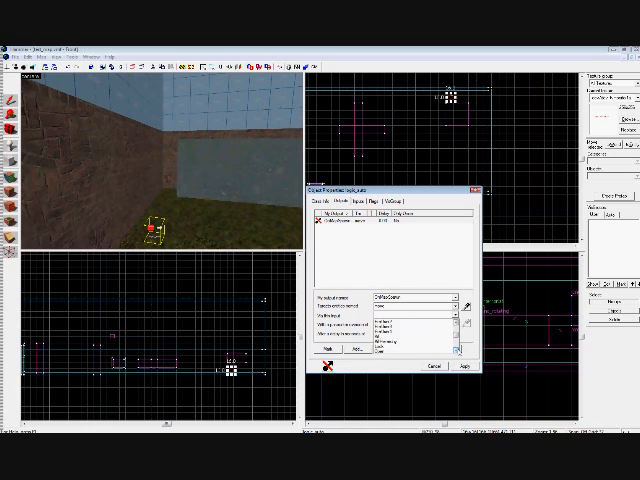
pyautogui.click(385, 343)
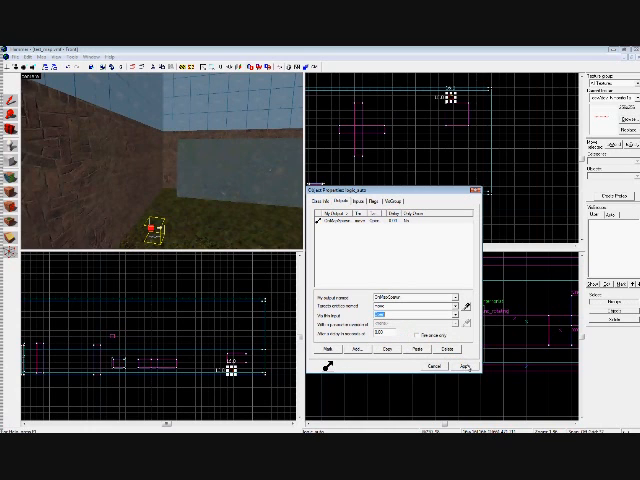
pyautogui.click(465, 367)
# Close the properties, select the sliding block and inspect it before running the map
pyautogui.click(465, 367)
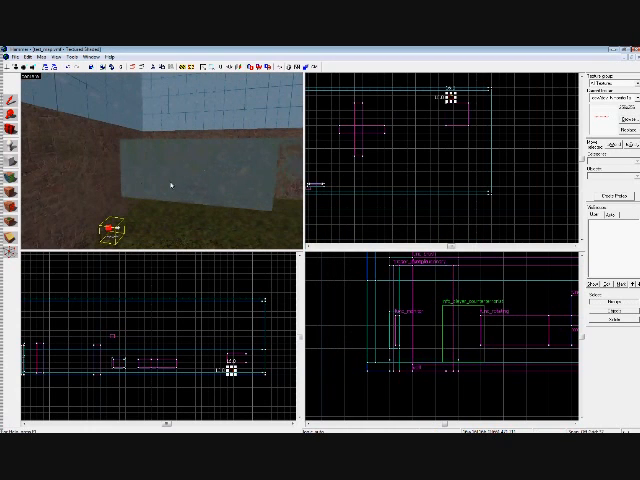
pyautogui.click(205, 175)
pyautogui.keyDown('space'); pyautogui.moveTo(205, 175); pyautogui.dragTo(146, 205); pyautogui.keyUp('space')
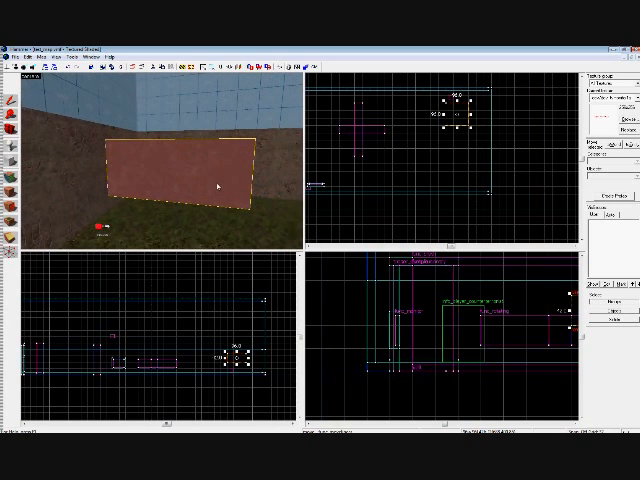
pyautogui.keyDown('space'); pyautogui.moveTo(217, 187); pyautogui.dragTo(201, 187); pyautogui.keyUp('space')
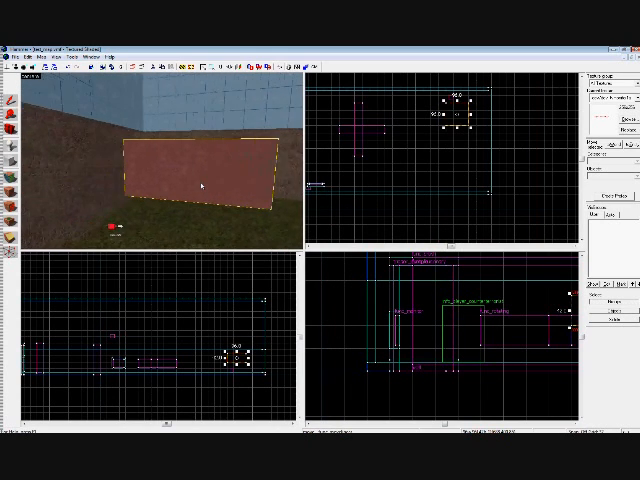
pyautogui.keyDown('space'); pyautogui.moveTo(201, 187); pyautogui.dragTo(156, 232); pyautogui.keyUp('space')
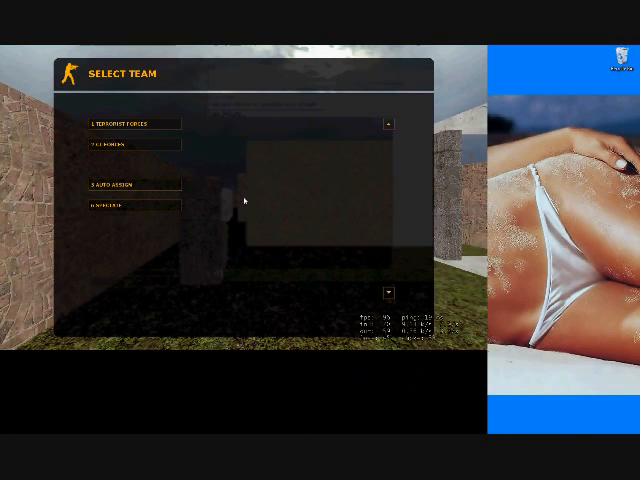
# Join a team with key 5 to spawn into the test map
pyautogui.press('5')
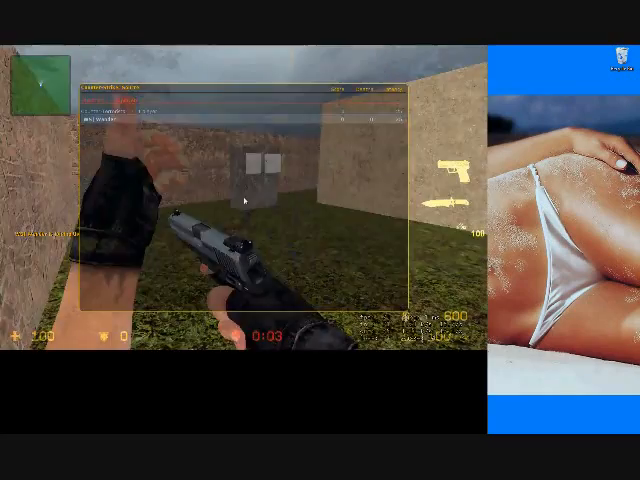